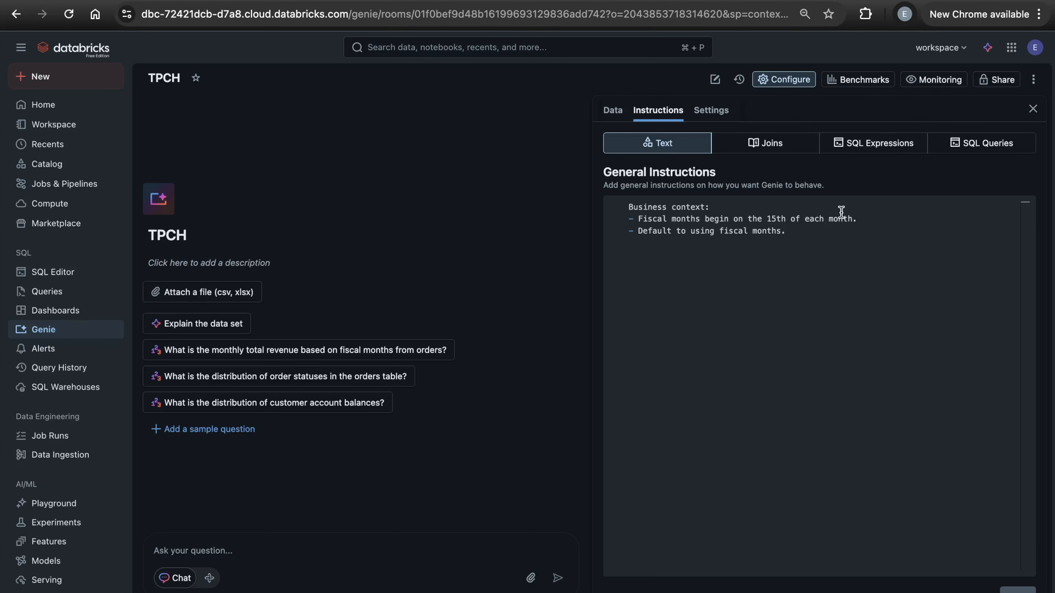
Step: Review the definition, synonyms and instructions of the ATV measure among the common SQL expressions
{"action": "left_click", "coordinate": [880, 143]}
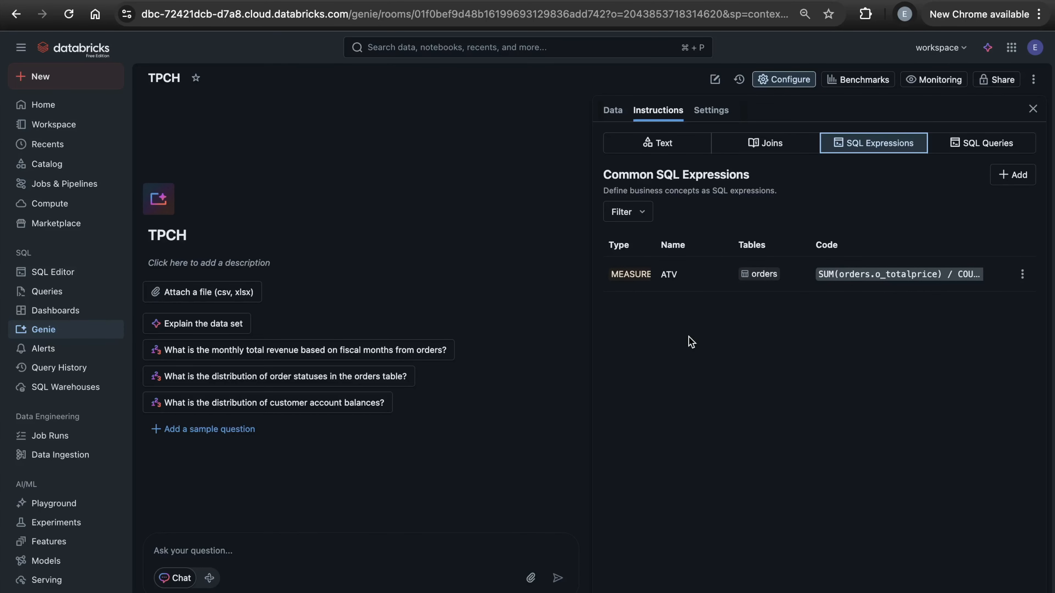
{"action": "left_click_drag", "start_coordinate": [677, 274], "coordinate": [661, 277]}
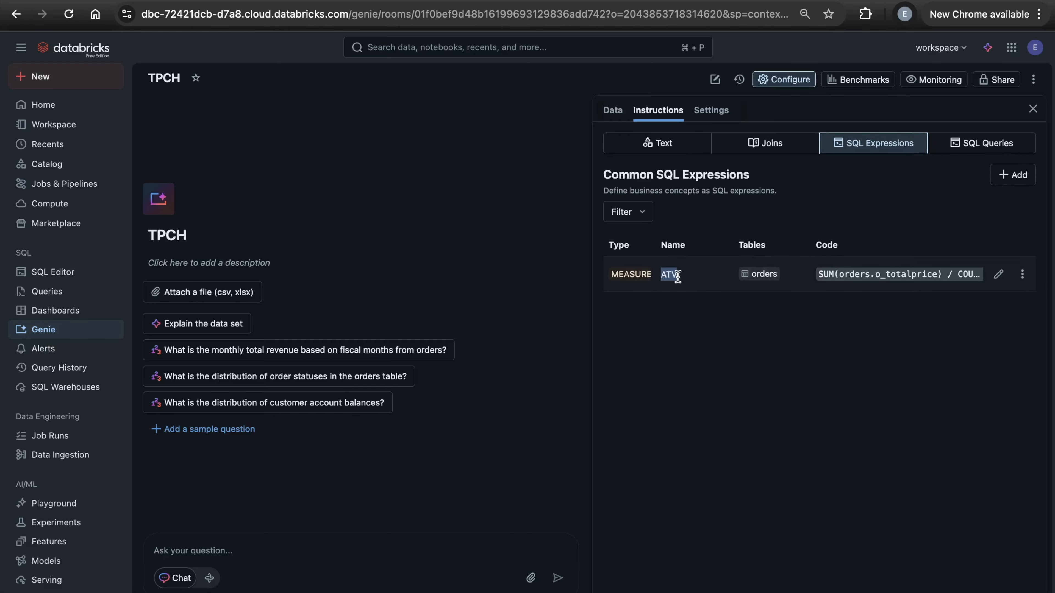
{"action": "left_click", "coordinate": [998, 274]}
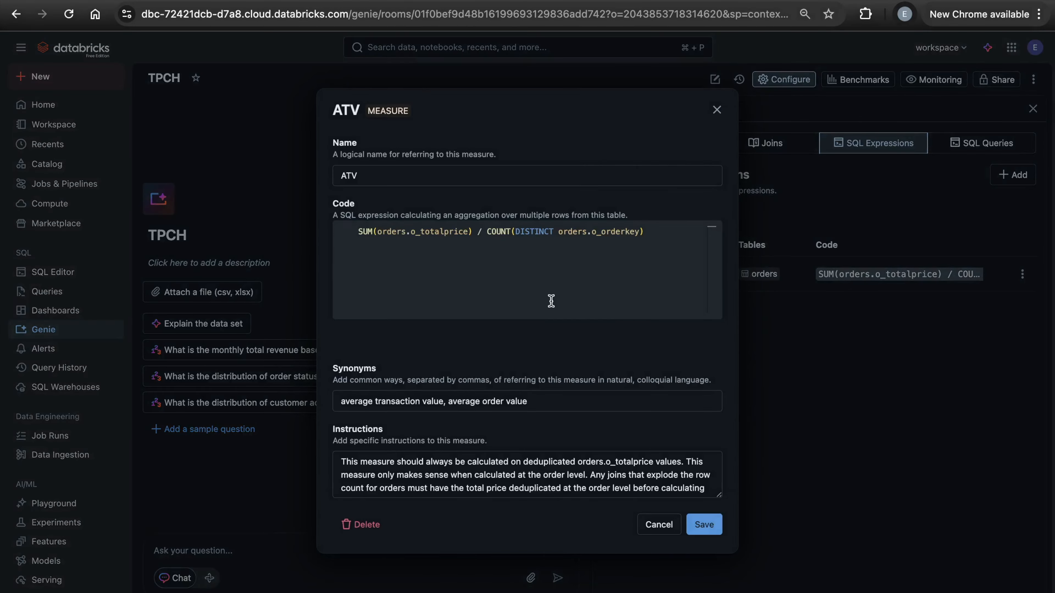
{"action": "left_click", "coordinate": [717, 110]}
Step: Check the example SQL queries and functions, and reread the fiscal-month context in the general text instructions
{"action": "left_click", "coordinate": [956, 150]}
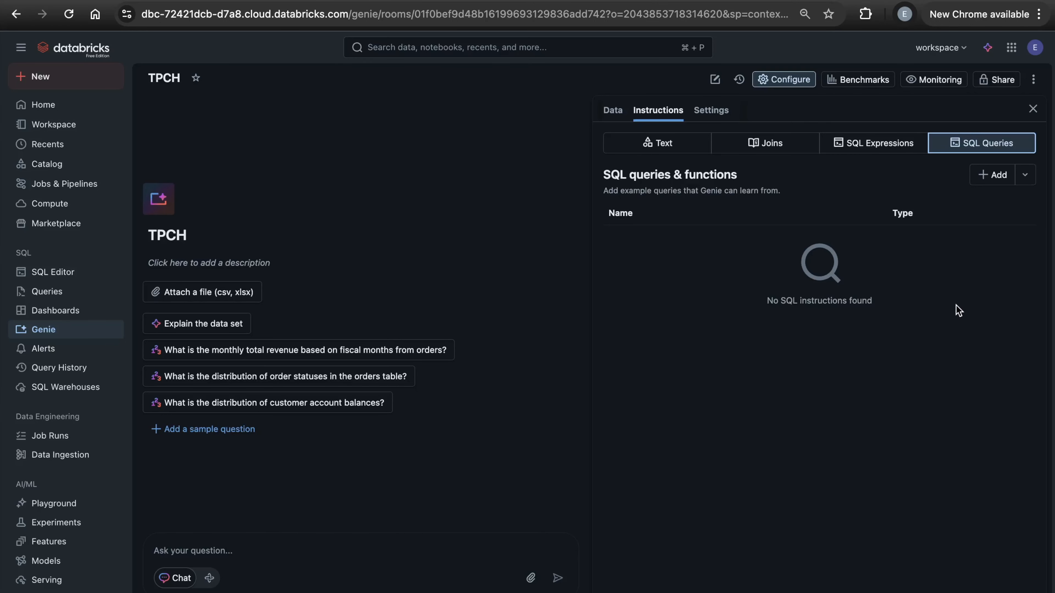
{"action": "left_click", "coordinate": [693, 150]}
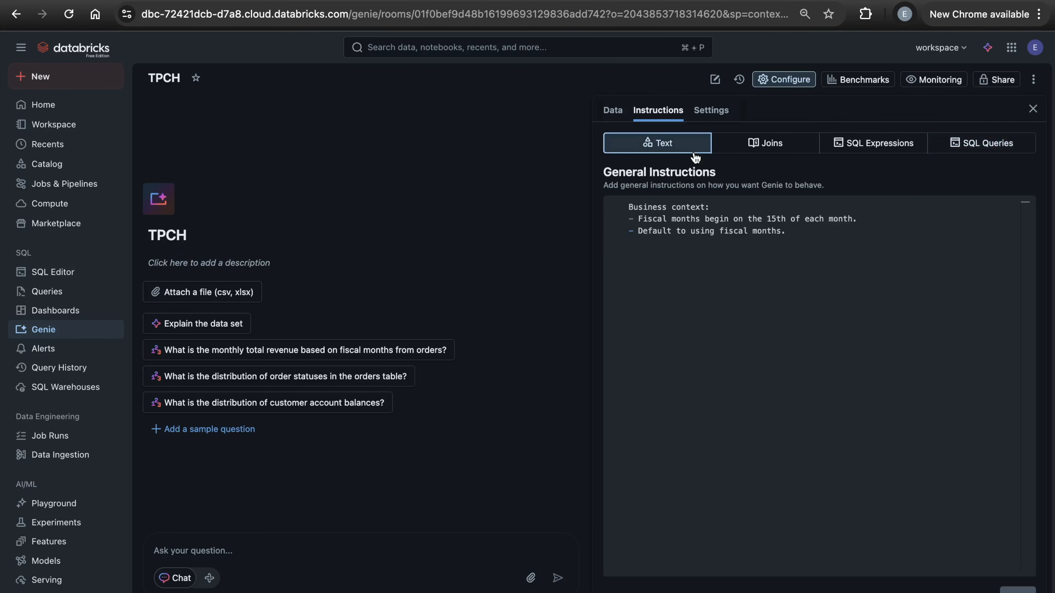
{"action": "left_click", "coordinate": [328, 544]}
{"action": "left_click_drag", "start_coordinate": [849, 234], "coordinate": [603, 201]}
{"action": "left_click", "coordinate": [880, 302]}
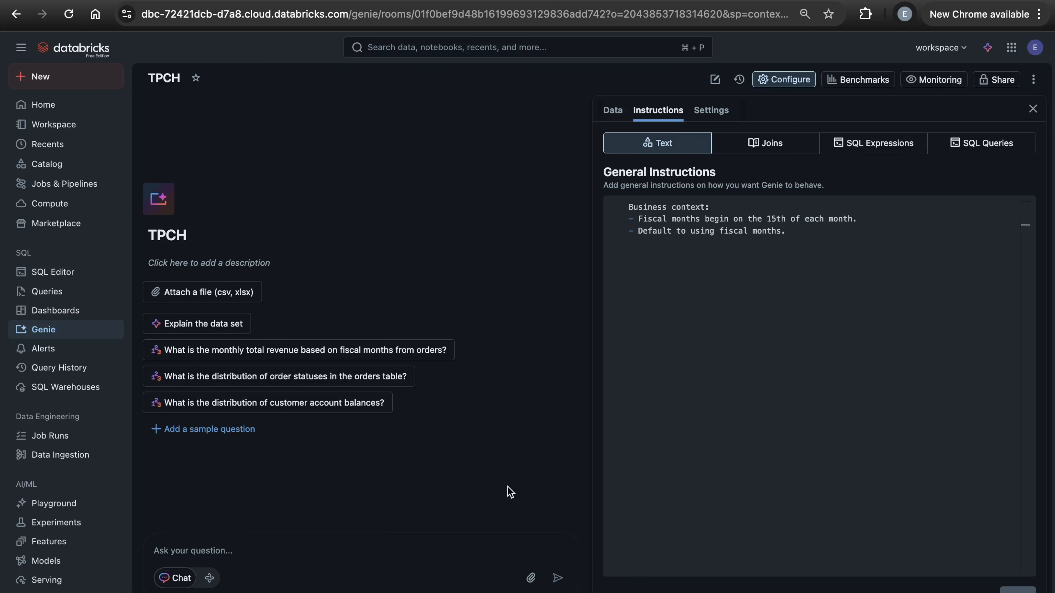
Step: Ask Genie "Show me monthly revenue"
{"action": "left_click", "coordinate": [342, 552]}
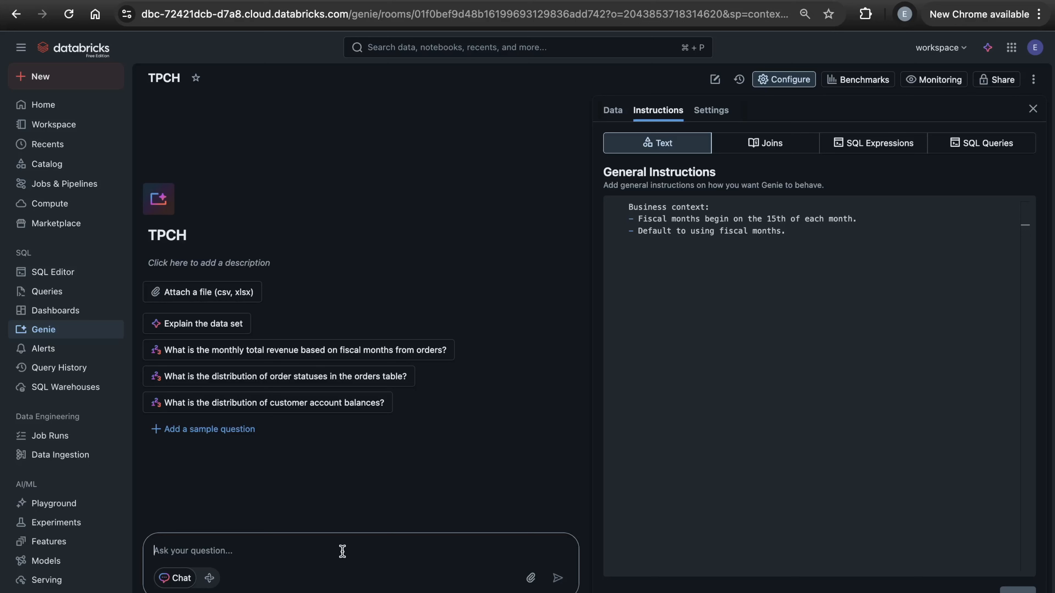
{"action": "type", "text": "Show me monthly revenue"}
{"action": "key", "text": "Return"}
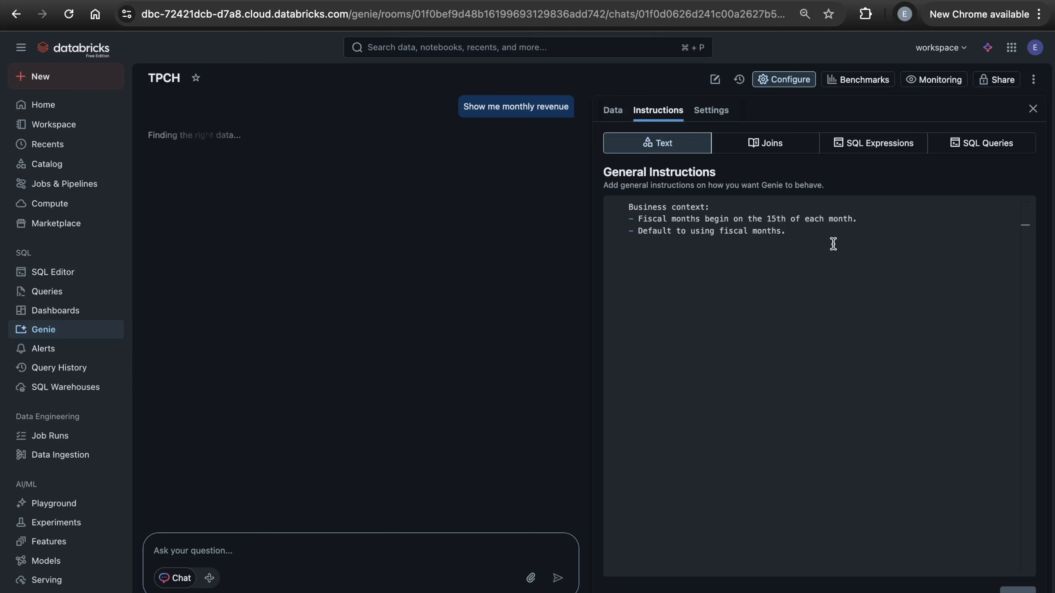
Step: Compare the fiscal-month instructions with the date calculation in the SQL code generated for monthly revenue
{"action": "left_click_drag", "start_coordinate": [838, 237], "coordinate": [615, 208]}
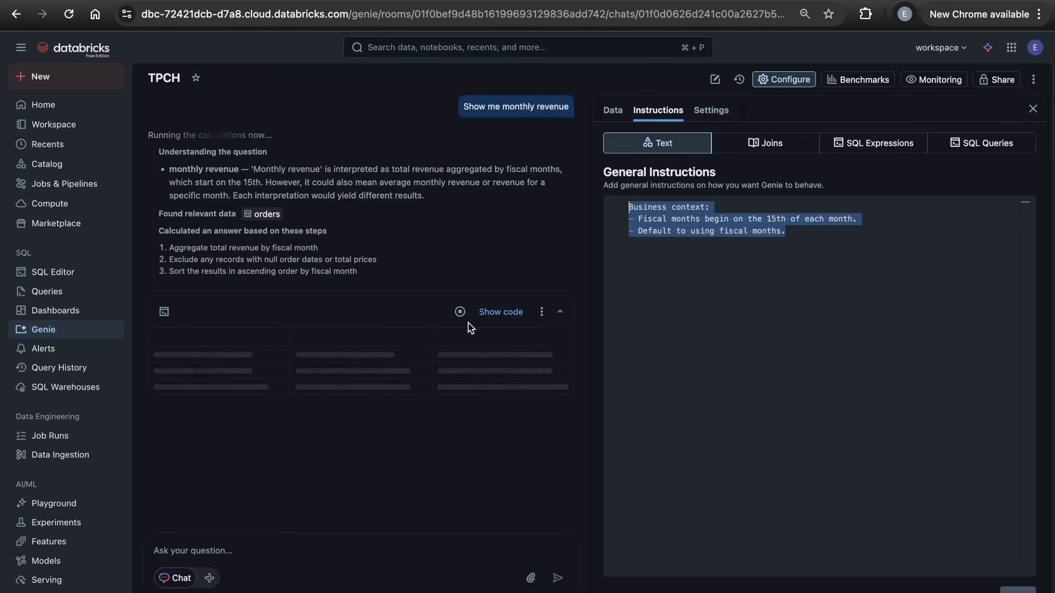
{"action": "left_click", "coordinate": [508, 316]}
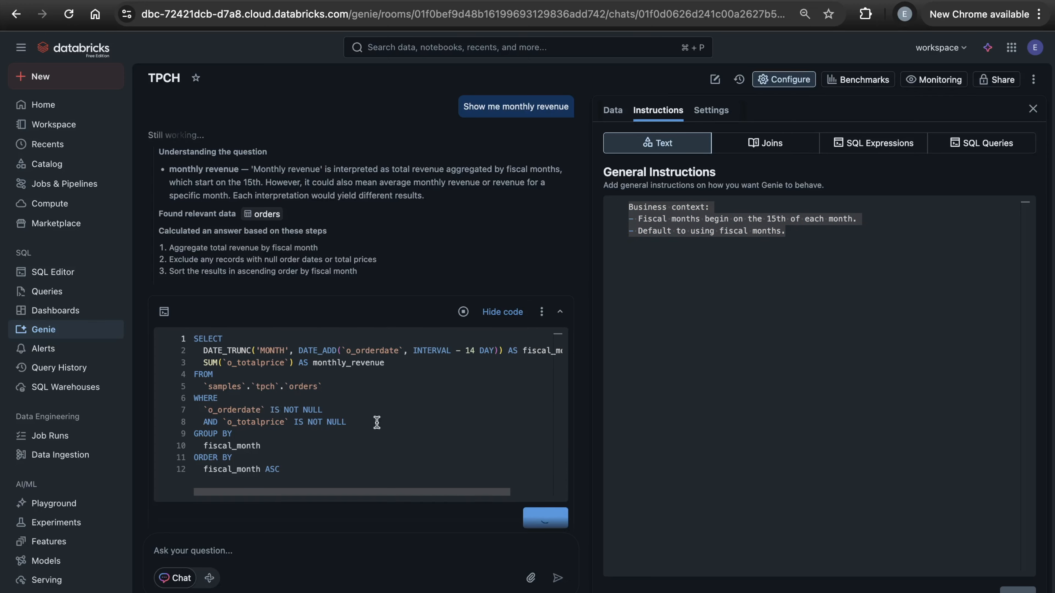
{"action": "left_click_drag", "start_coordinate": [495, 351], "coordinate": [331, 349]}
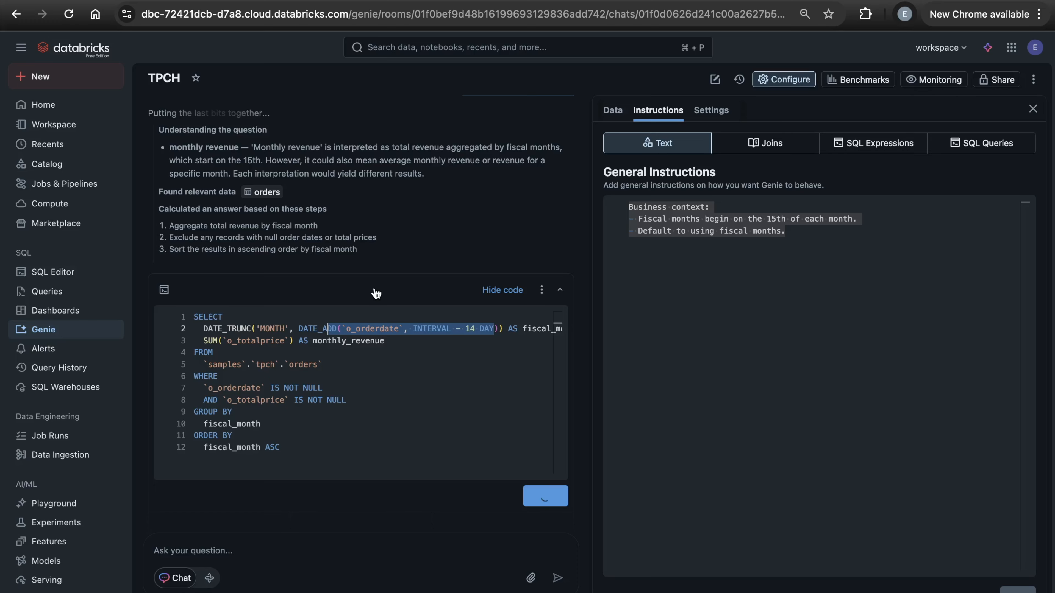
{"action": "left_click", "coordinate": [484, 290]}
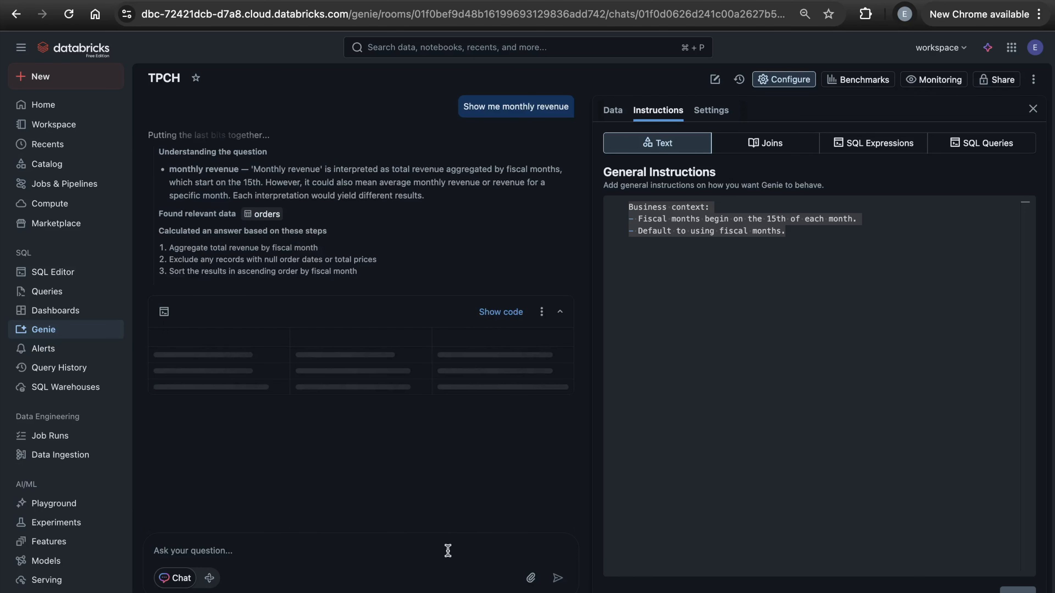
Step: Add two line breaks below the fiscal-month context in the general instructions
{"action": "left_click", "coordinate": [906, 434]}
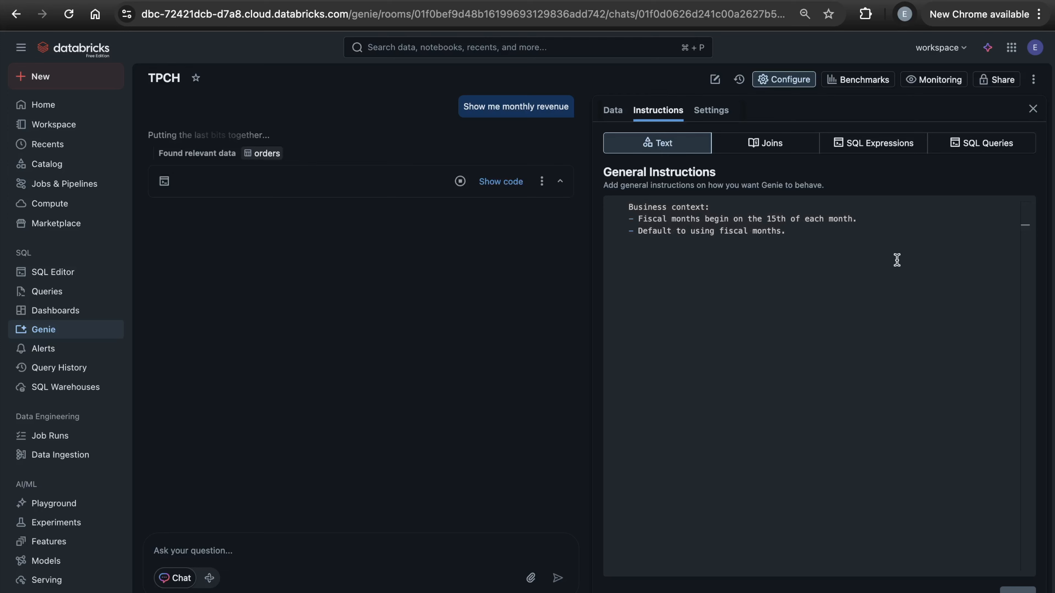
{"action": "key", "text": "Return"}
{"action": "key", "text": "Return"}
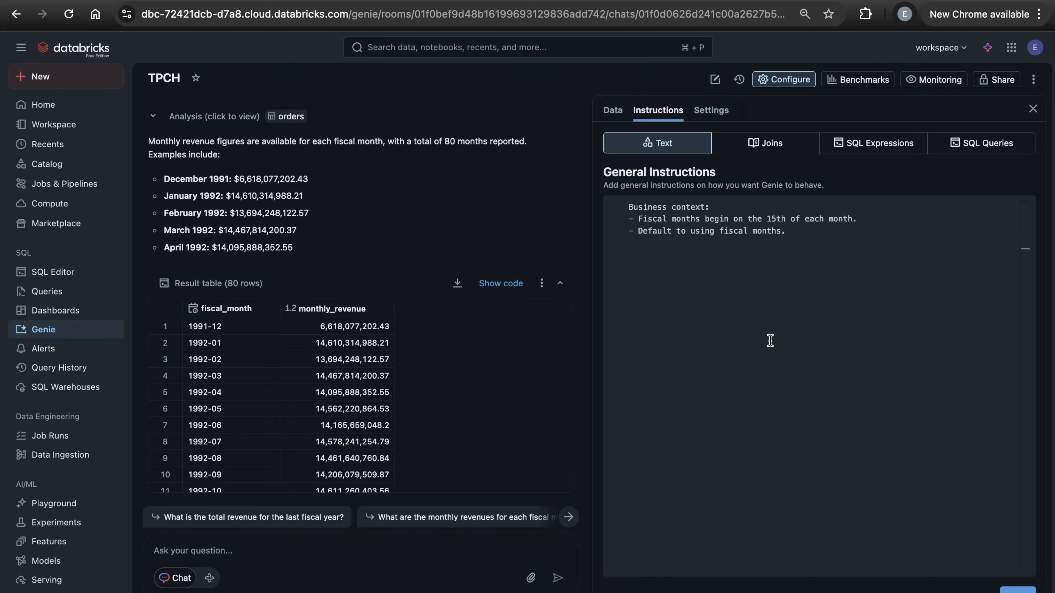
{"action": "scroll", "coordinate": [396, 297], "scroll_direction": "up", "scroll_amount": 1}
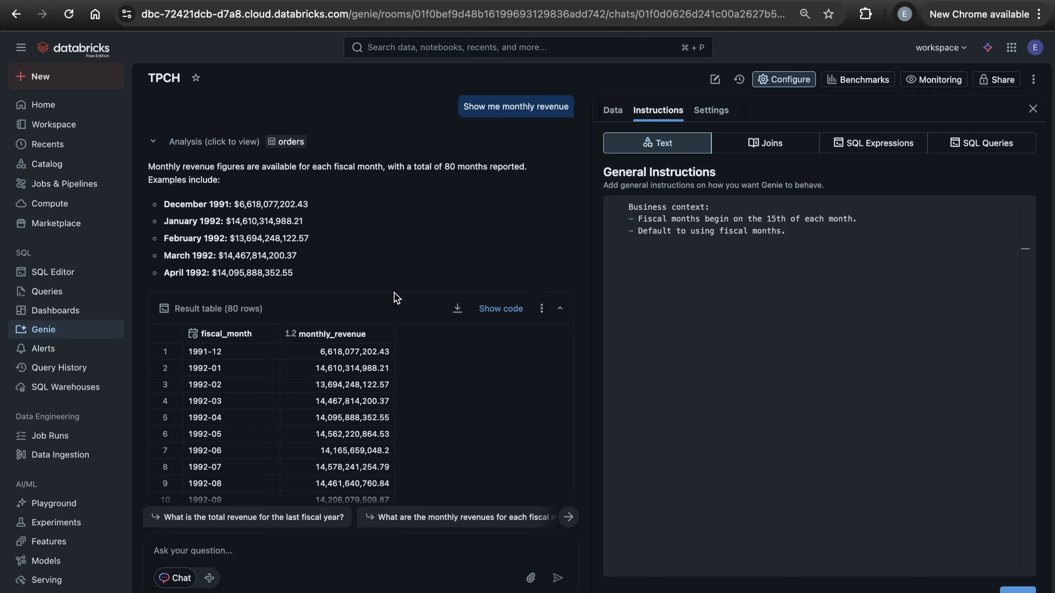
{"action": "double_click", "coordinate": [554, 106]}
{"action": "left_click", "coordinate": [612, 112]}
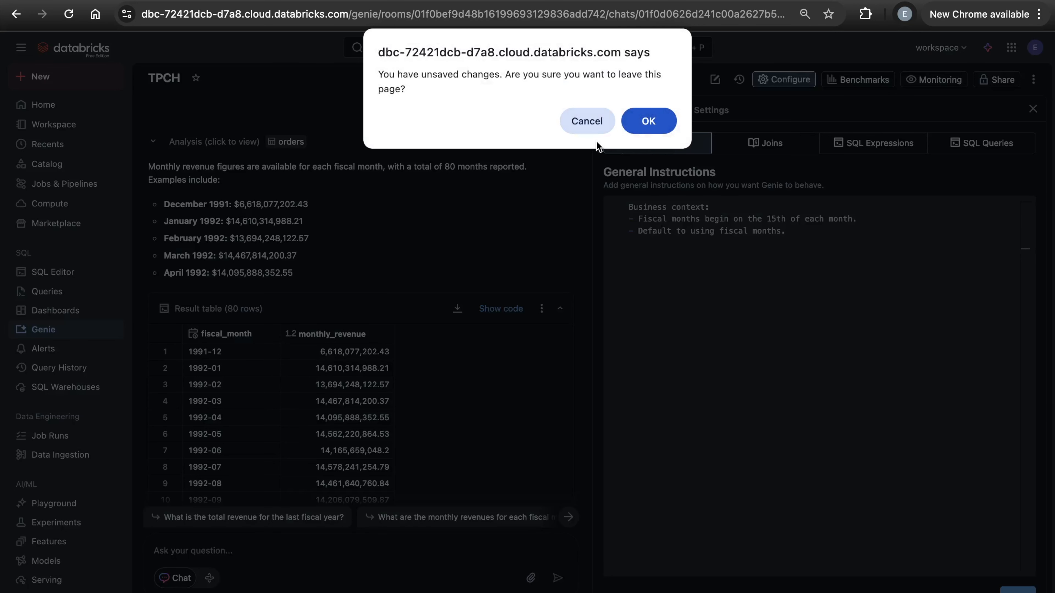
{"action": "left_click", "coordinate": [590, 121]}
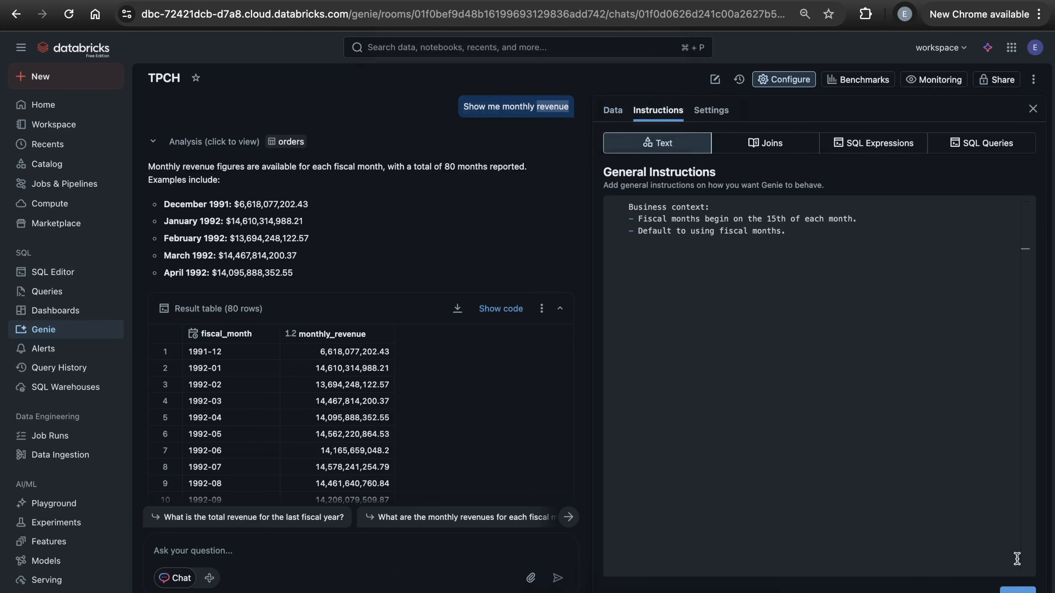
Step: Examine the orders table's columns and find which price column the generated monthly revenue SQL sums
{"action": "left_click", "coordinate": [613, 112]}
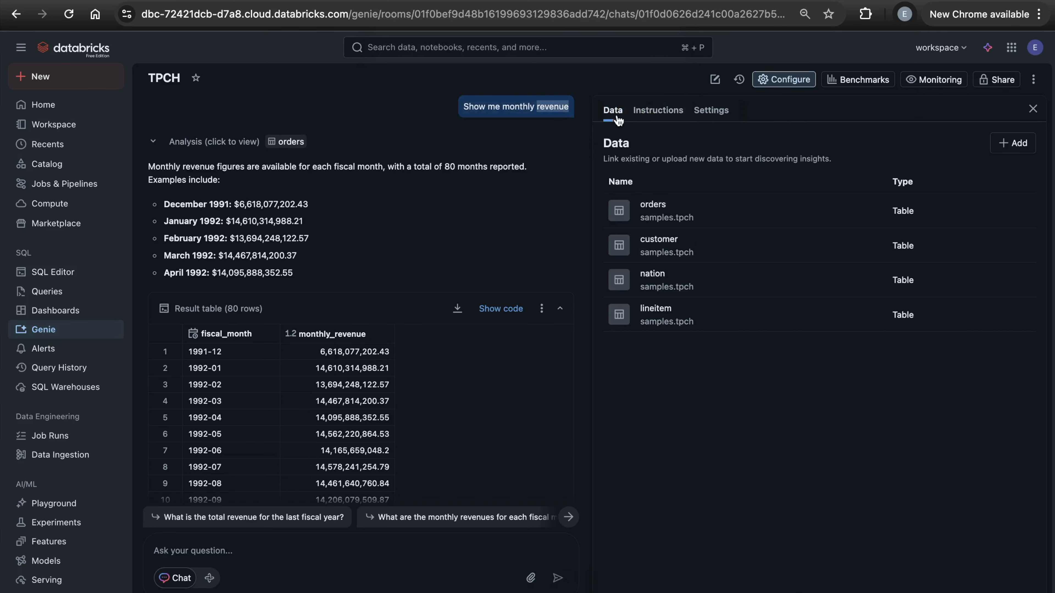
{"action": "left_click", "coordinate": [700, 215]}
{"action": "scroll", "coordinate": [678, 369], "scroll_direction": "down", "scroll_amount": 3}
{"action": "scroll", "coordinate": [676, 373], "scroll_direction": "down", "scroll_amount": 3}
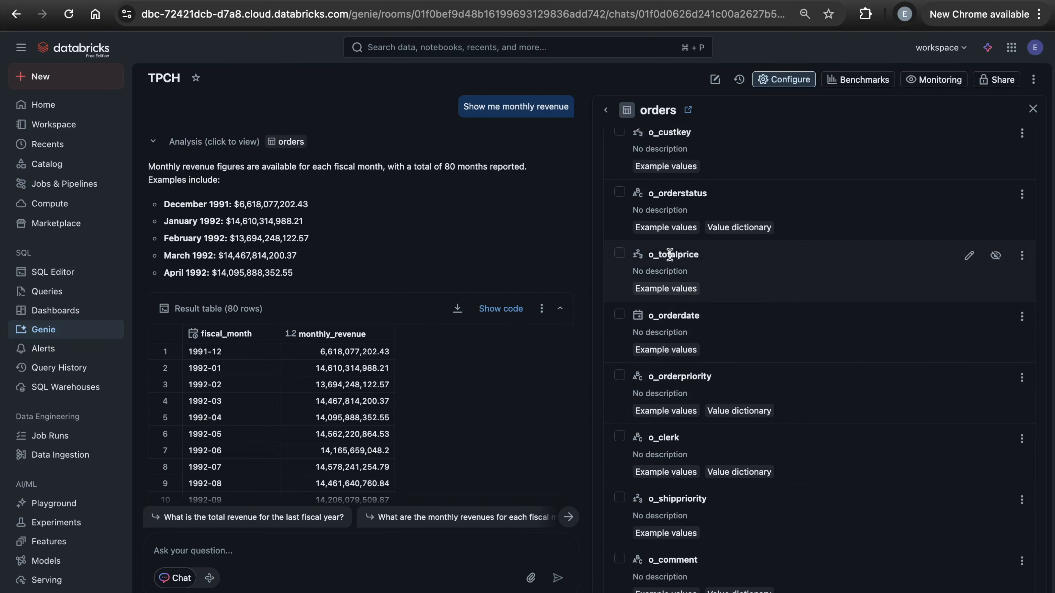
{"action": "left_click", "coordinate": [500, 308]}
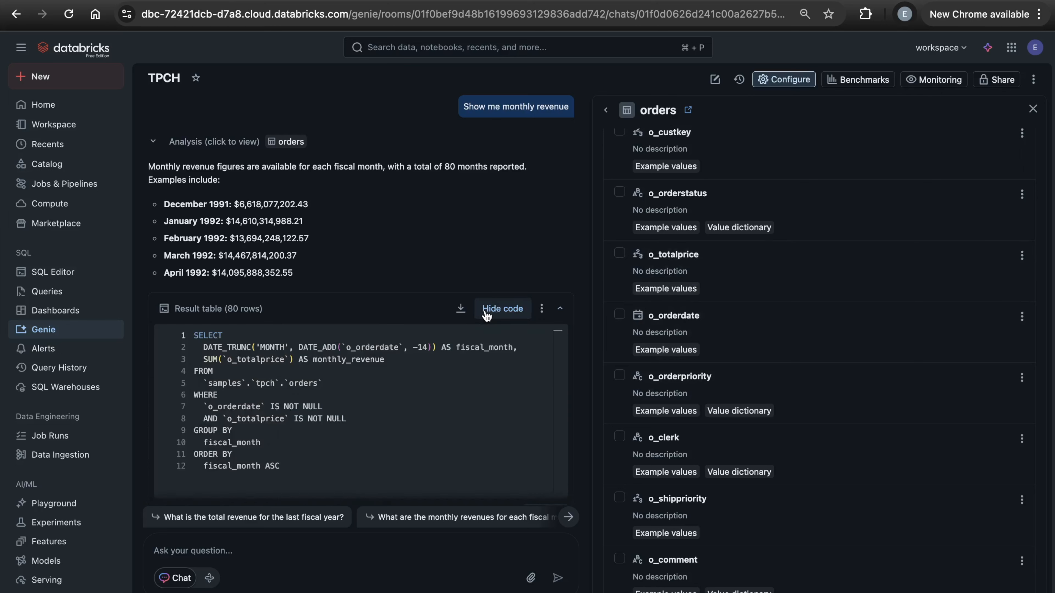
{"action": "left_click", "coordinate": [286, 361]}
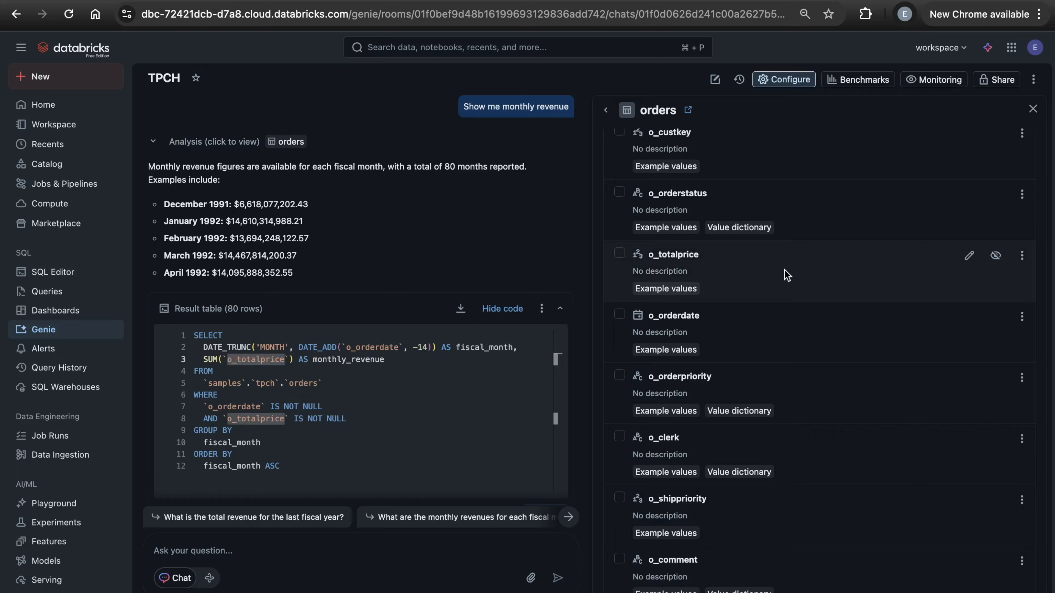
Step: Examine the lineitem table's columns for other price fields that could represent revenue
{"action": "left_click", "coordinate": [605, 110]}
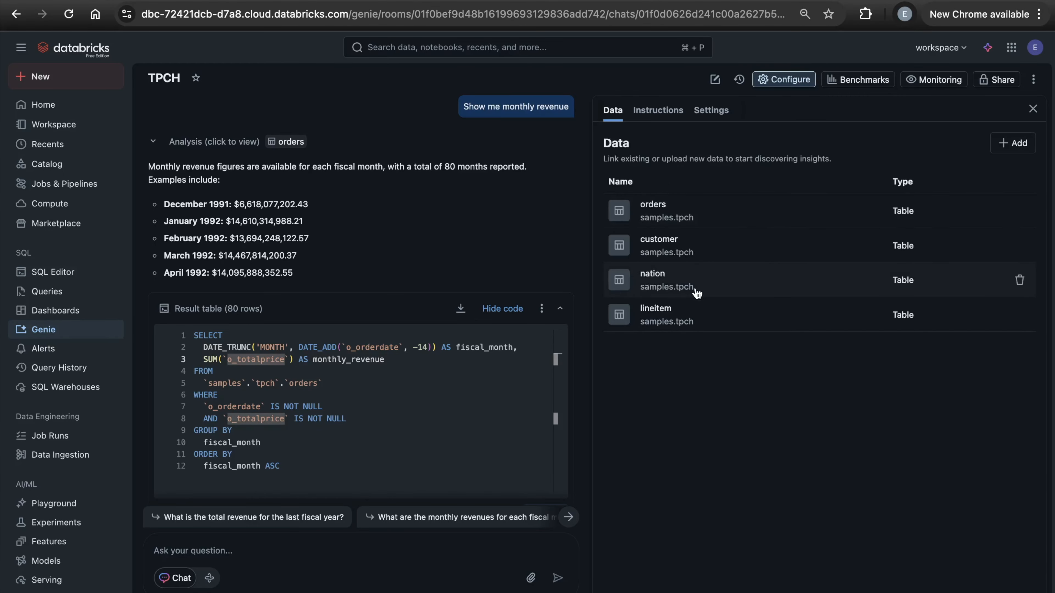
{"action": "left_click", "coordinate": [690, 324]}
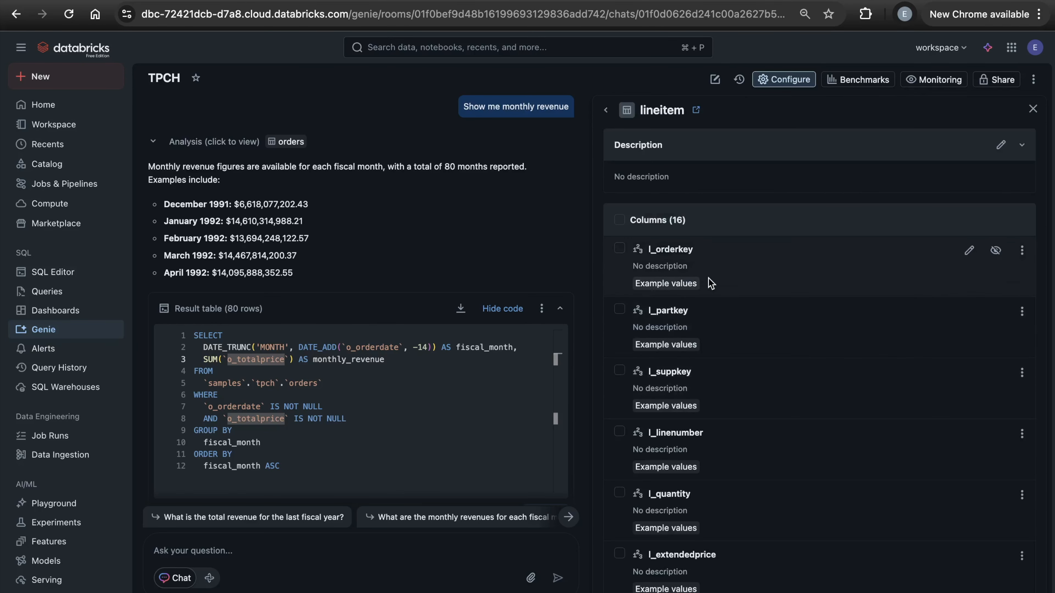
{"action": "scroll", "coordinate": [705, 281], "scroll_direction": "down", "scroll_amount": 3}
{"action": "scroll", "coordinate": [710, 282], "scroll_direction": "down", "scroll_amount": 2}
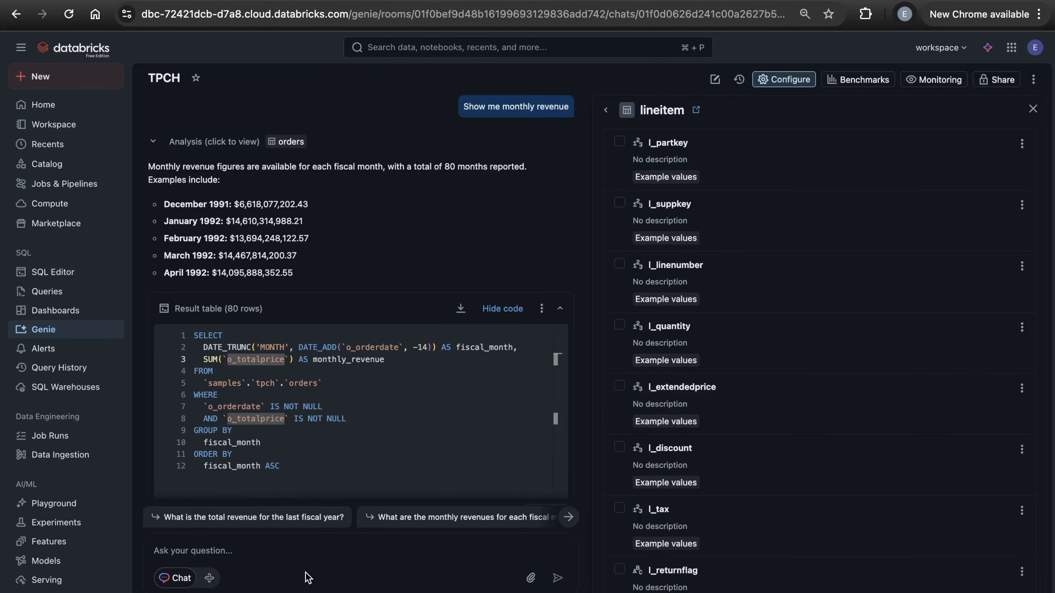
{"action": "left_click", "coordinate": [606, 110]}
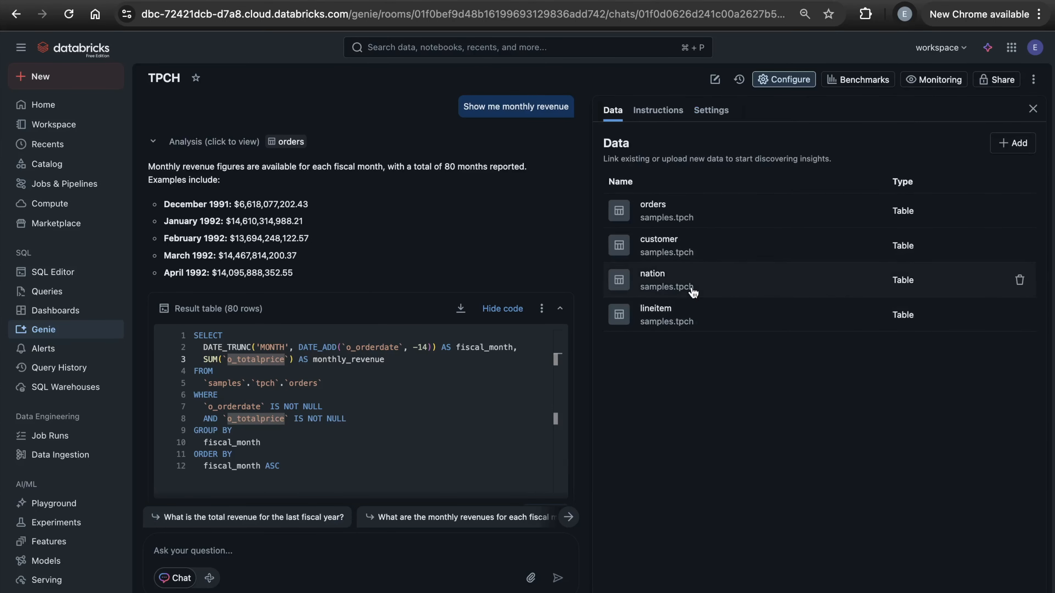
Step: Add the general instruction: Always ask a clarifying question when prompted for 'revenue': "Please clarify the specific revenue you're looking for (total price, extended price)"
{"action": "left_click", "coordinate": [652, 118]}
{"action": "left_click", "coordinate": [760, 256]}
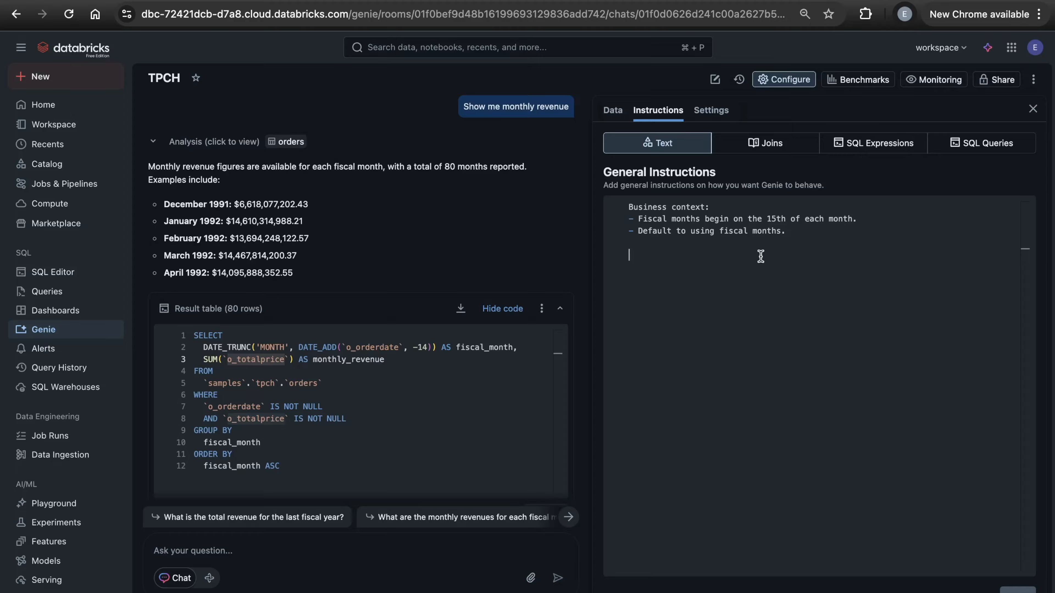
{"action": "type", "text": "Always ask a clarifying "}
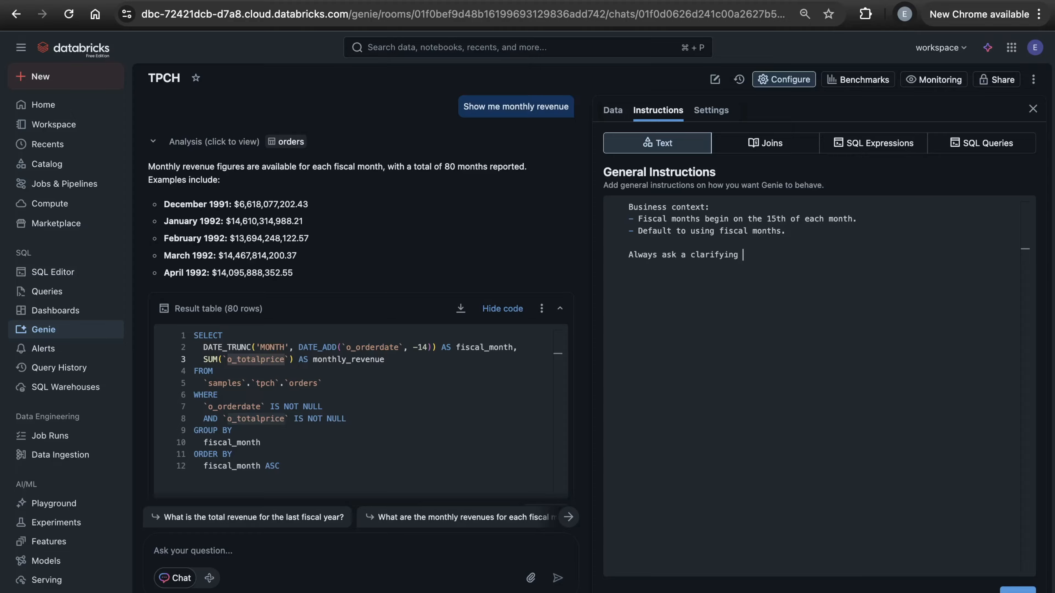
{"action": "type", "text": "question when prompted for 'r"}
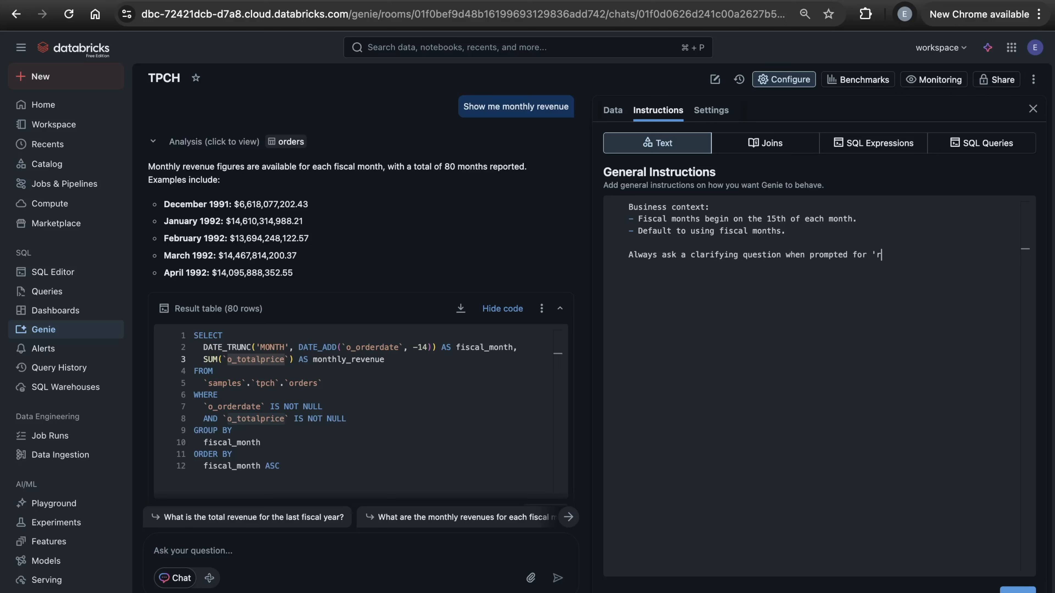
{"action": "type", "text": "evenue': \""}
{"action": "type", "text": "ase clarify the t"}
{"action": "type", "text": "yp"}
{"action": "key", "text": "BackSpace"}
{"action": "key", "text": "BackSpace"}
{"action": "key", "text": "BackSpace"}
{"action": "type", "text": "specific revenue you're looking for ("}
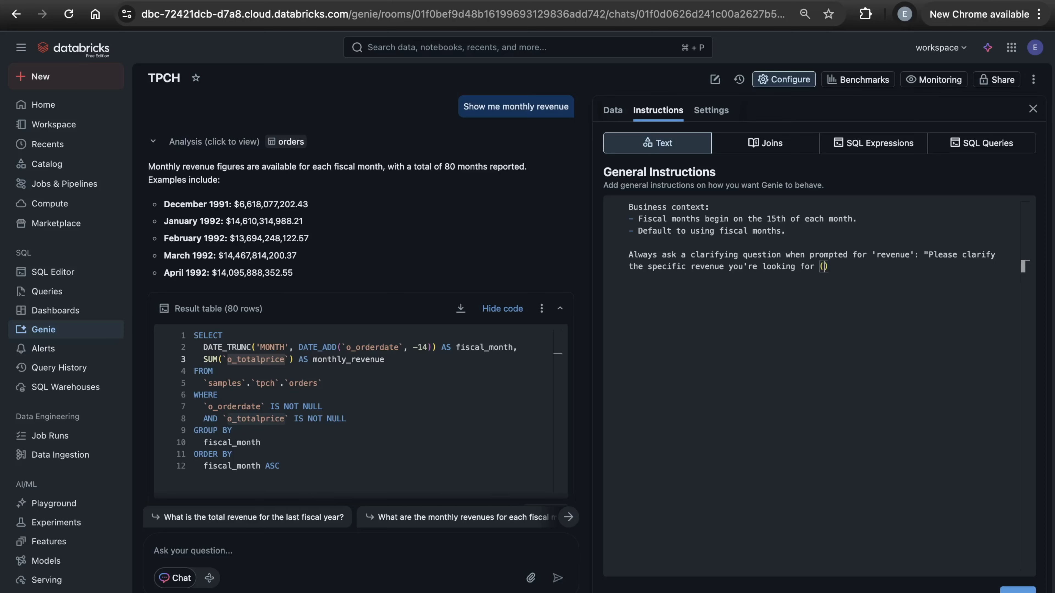
{"action": "type", "text": "total price, extended price"}
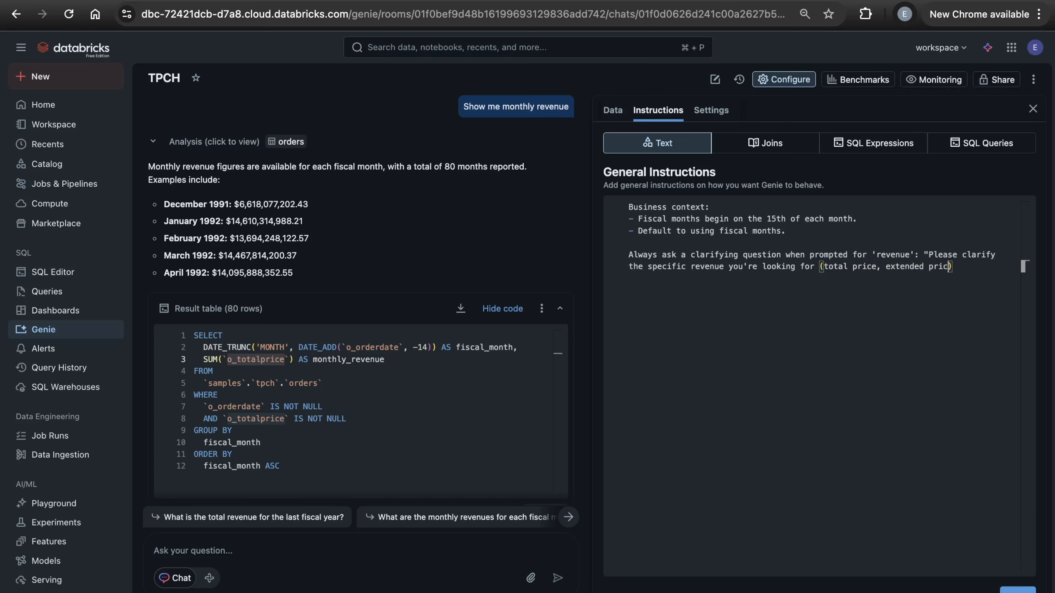
{"action": "type", "text": ")\""}
Step: Reread the business context and the clarifying-question rule in the general instructions
{"action": "left_click_drag", "start_coordinate": [787, 232], "coordinate": [609, 201]}
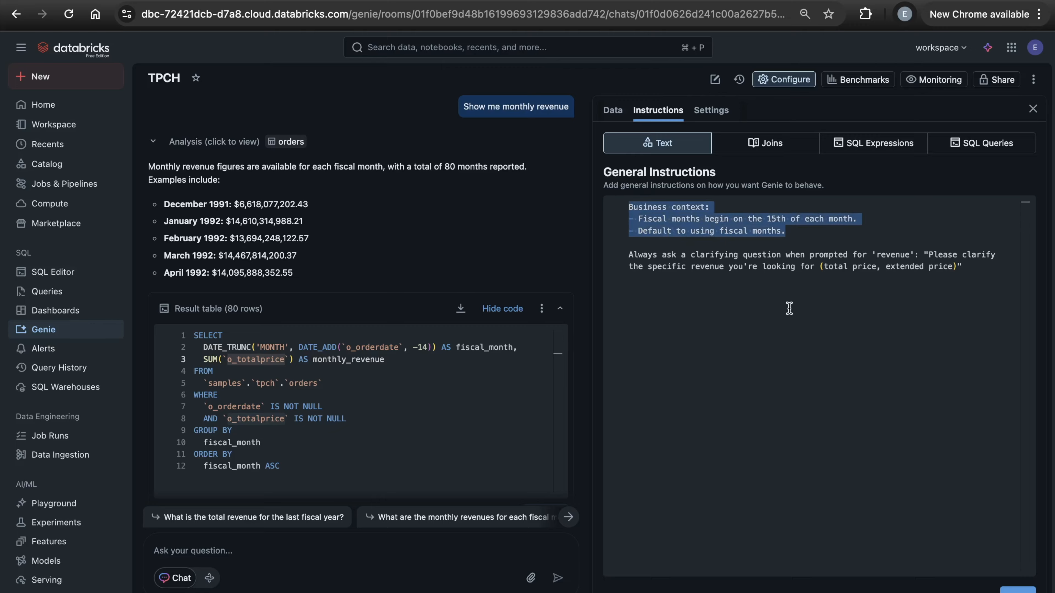
{"action": "left_click", "coordinate": [971, 267]}
{"action": "left_click_drag", "start_coordinate": [971, 267], "coordinate": [609, 257]}
{"action": "left_click", "coordinate": [848, 319]}
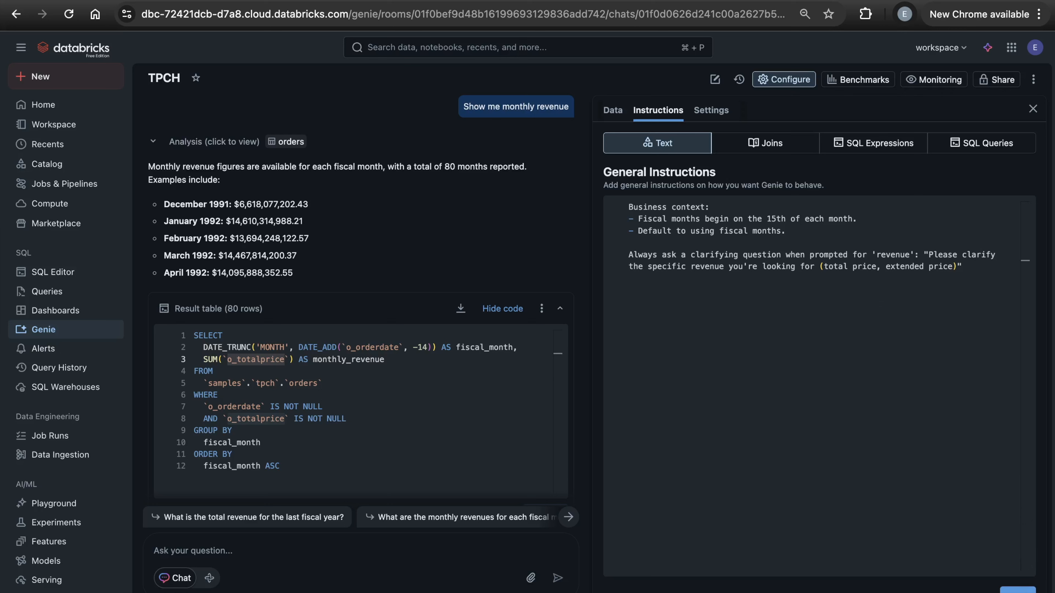
Step: Start a new chat and ask Genie "Show me the monthly revenue"
{"action": "left_click", "coordinate": [715, 80]}
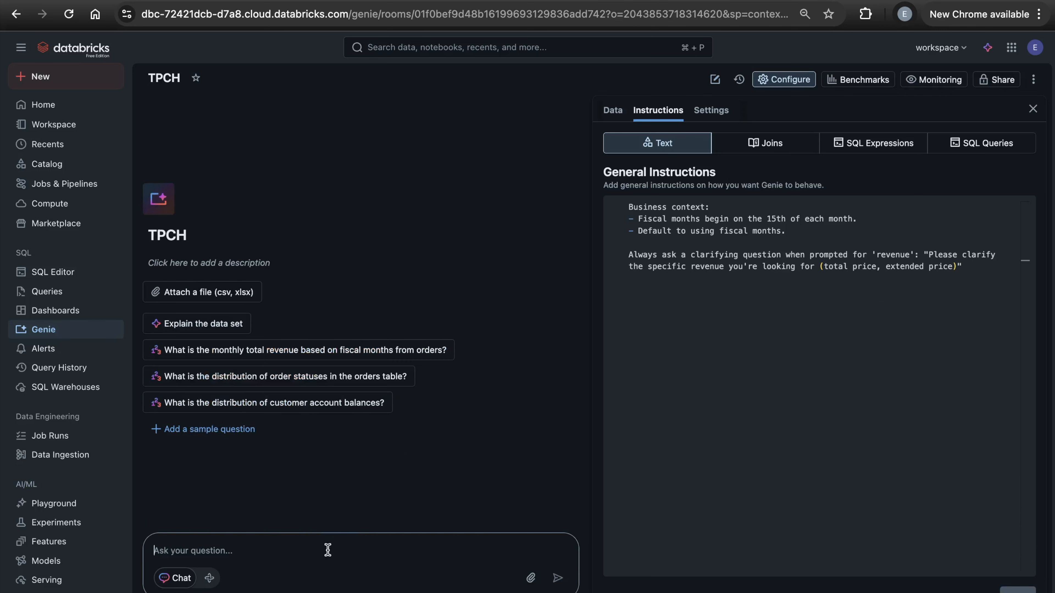
{"action": "type", "text": "Show me the monthly revenue"}
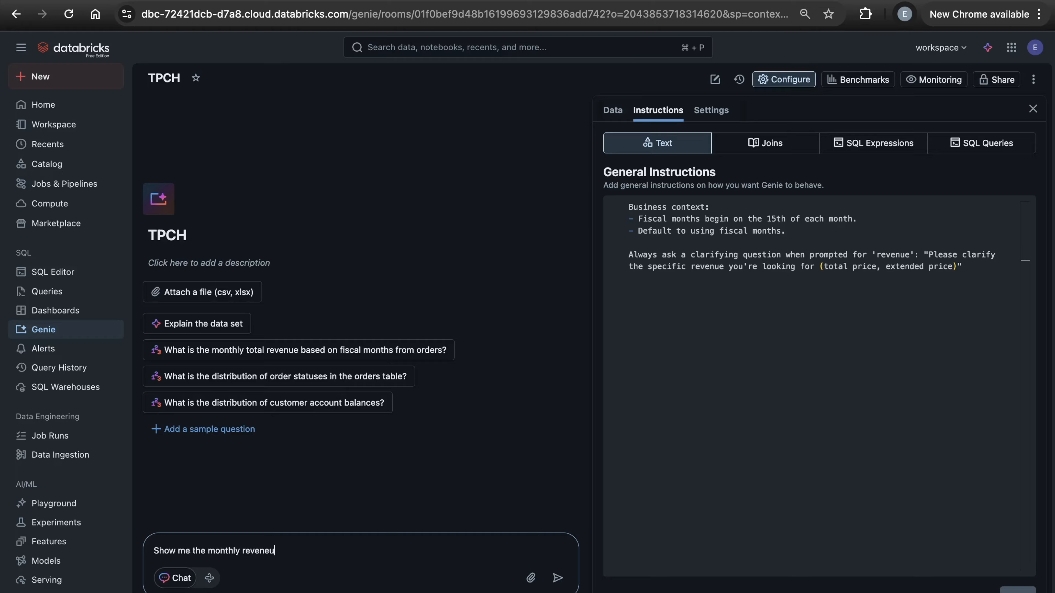
{"action": "key", "text": "Return"}
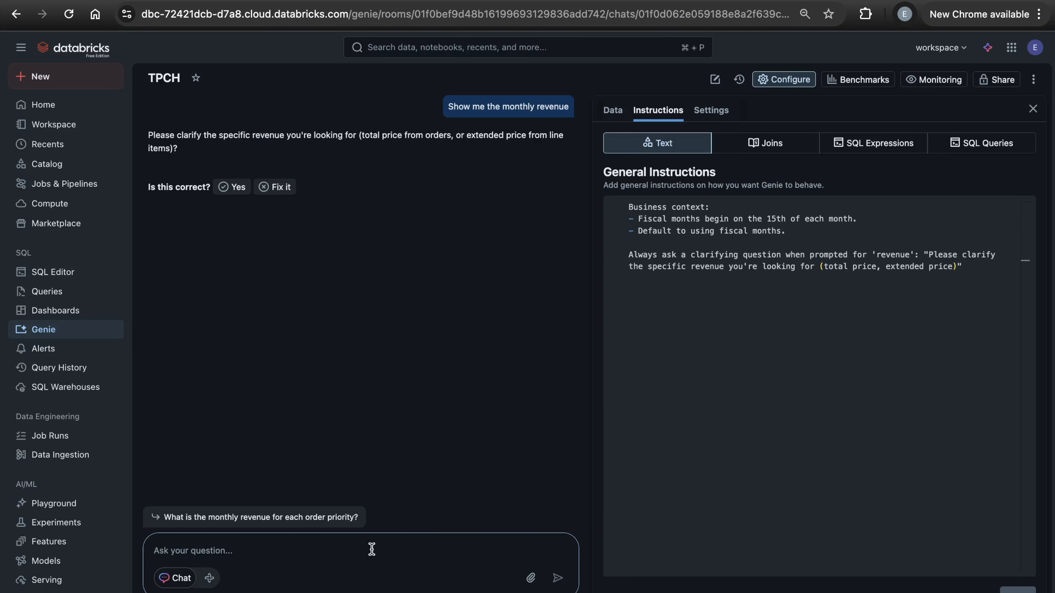
Step: Answer Genie's clarifying question with "use total price" and inspect the generated SQL and monthly result table
{"action": "type", "text": "use total price"}
{"action": "key", "text": "Return"}
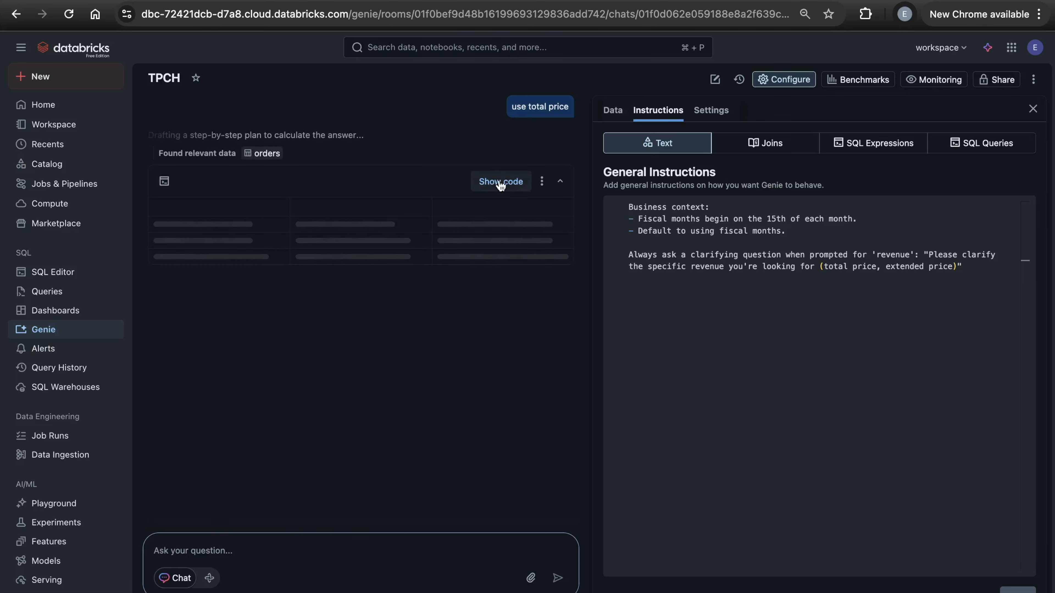
{"action": "left_click", "coordinate": [500, 263]}
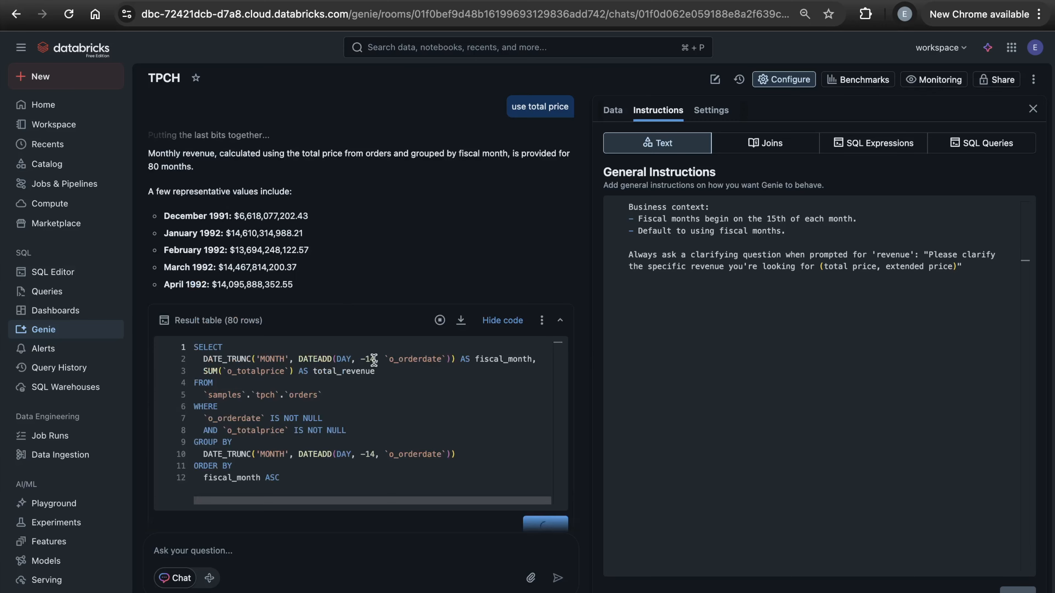
{"action": "left_click_drag", "start_coordinate": [285, 371], "coordinate": [227, 371]}
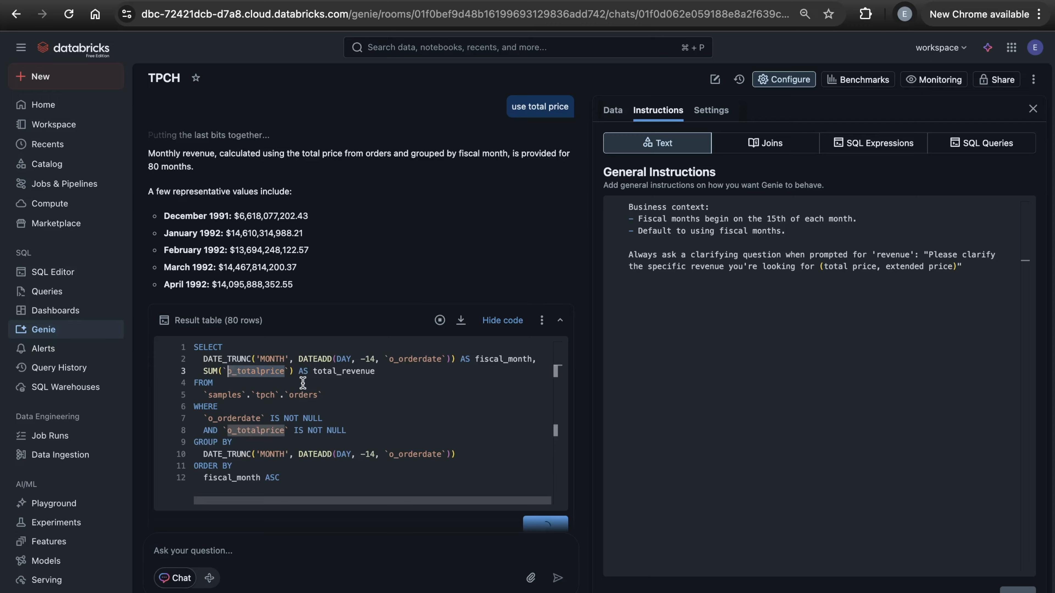
{"action": "left_click", "coordinate": [334, 393]}
{"action": "scroll", "coordinate": [522, 257], "scroll_direction": "down", "scroll_amount": 4}
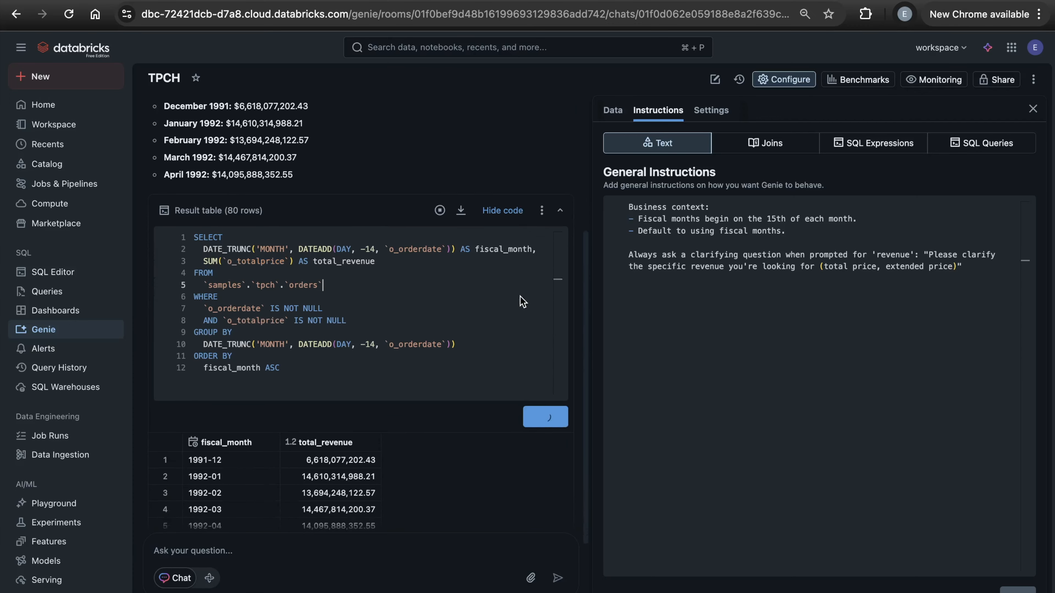
{"action": "scroll", "coordinate": [493, 428], "scroll_direction": "down", "scroll_amount": 6}
Step: Ask Genie in the same chat "show me revenue per country" and look through the returned country table
{"action": "left_click", "coordinate": [430, 552]}
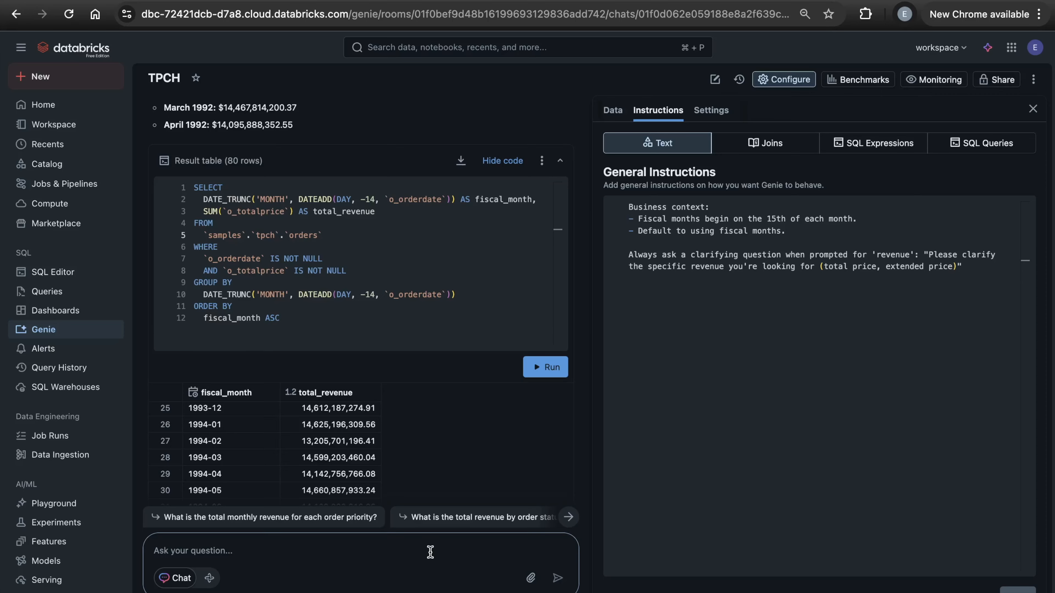
{"action": "type", "text": "show me revenue per country"}
{"action": "key", "text": "Return"}
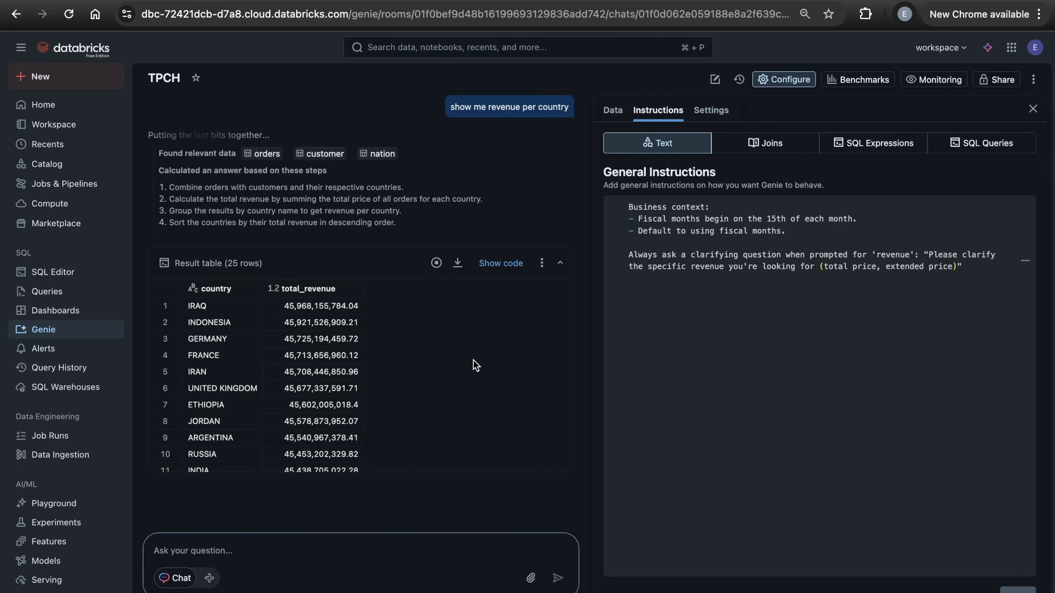
{"action": "scroll", "coordinate": [522, 420], "scroll_direction": "down", "scroll_amount": 1}
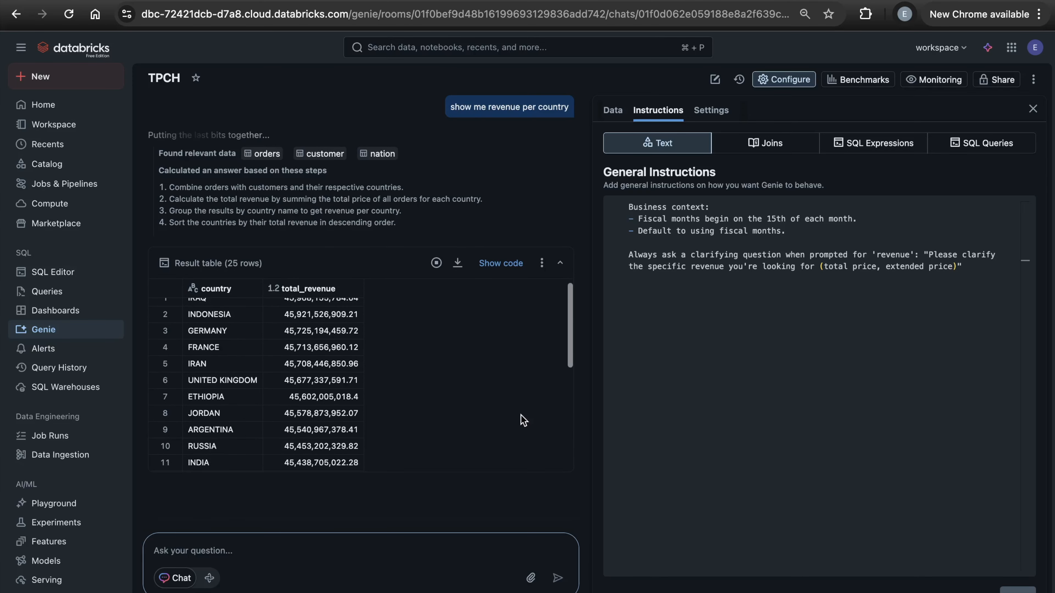
{"action": "scroll", "coordinate": [521, 413], "scroll_direction": "down", "scroll_amount": 2}
{"action": "scroll", "coordinate": [528, 374], "scroll_direction": "down", "scroll_amount": 5}
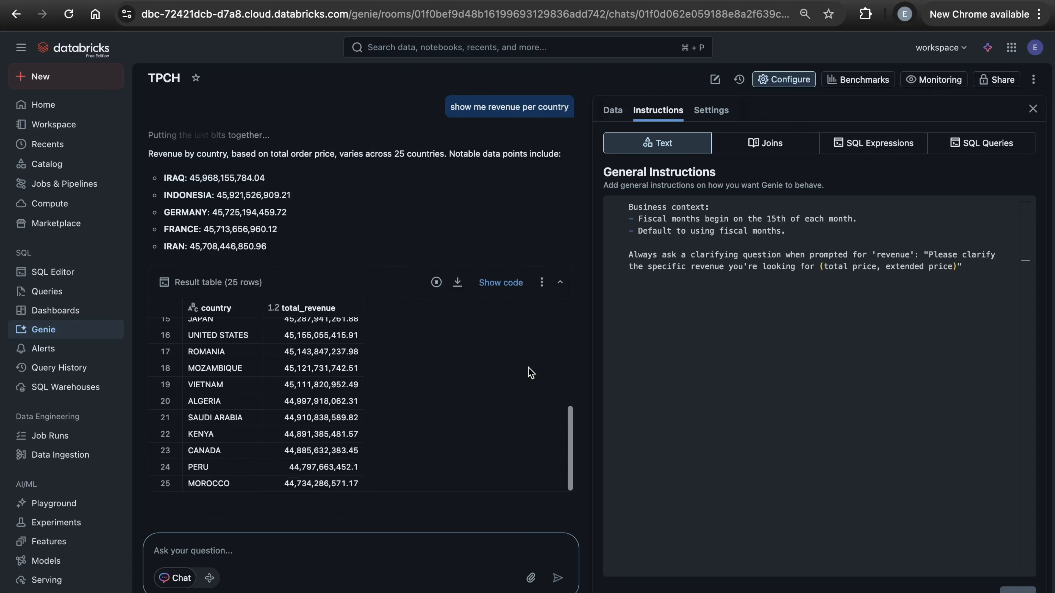
{"action": "scroll", "coordinate": [458, 215], "scroll_direction": "up", "scroll_amount": 3}
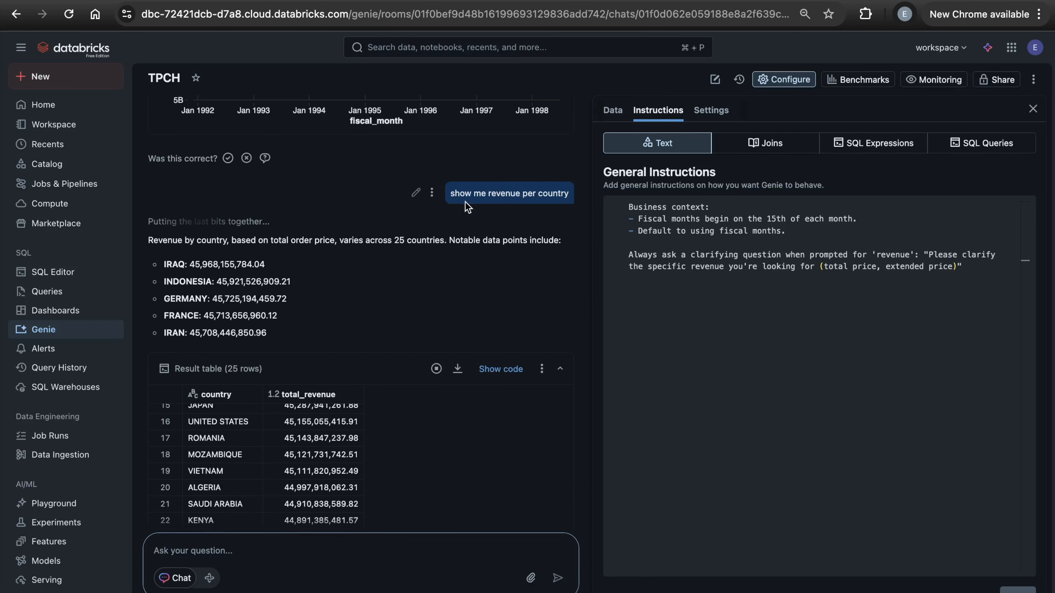
{"action": "left_click_drag", "start_coordinate": [454, 193], "coordinate": [559, 194]}
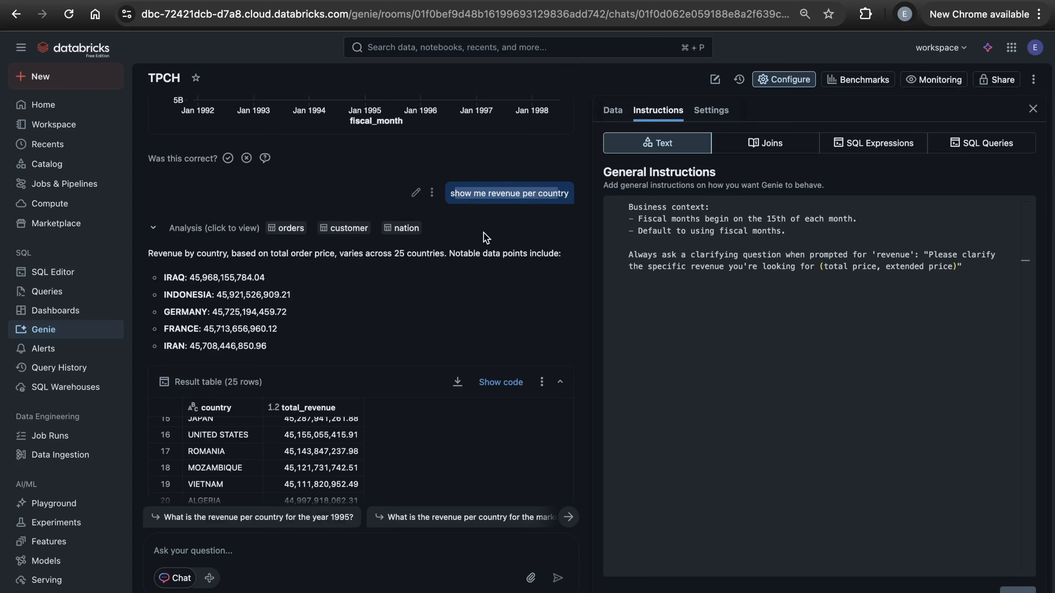
{"action": "left_click", "coordinate": [517, 193]}
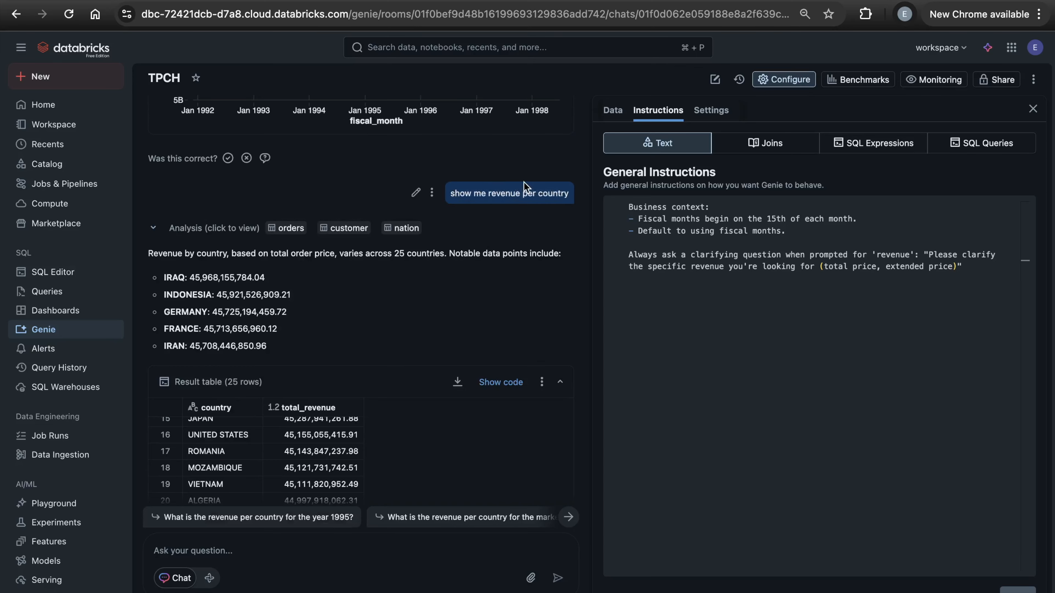
Step: Start a new chat, ask Genie "show me revenue by country", and read its reply
{"action": "left_click", "coordinate": [718, 86]}
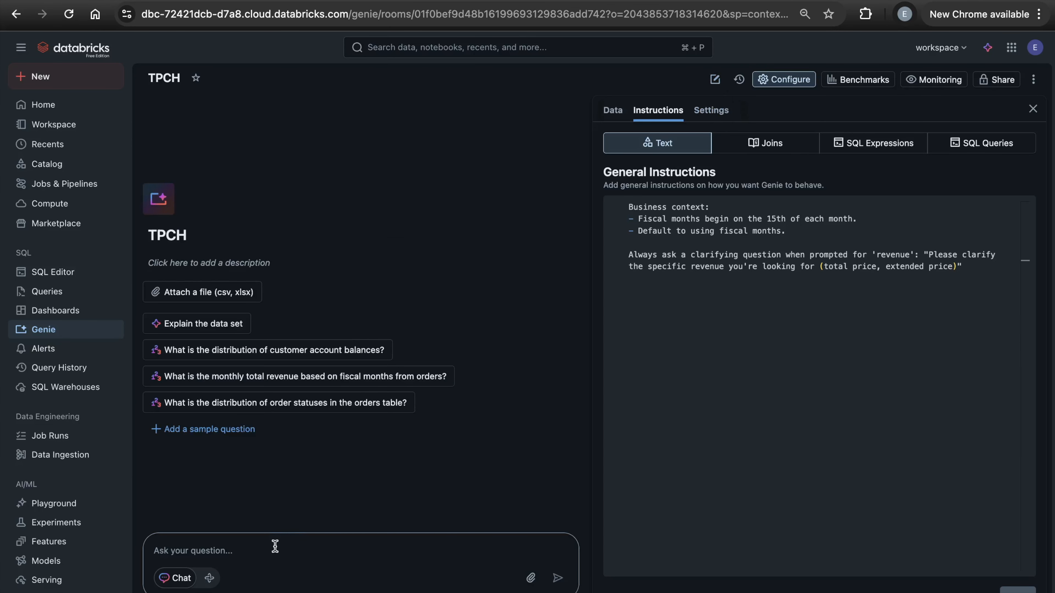
{"action": "type", "text": "show me revenue by country"}
{"action": "key", "text": "Return"}
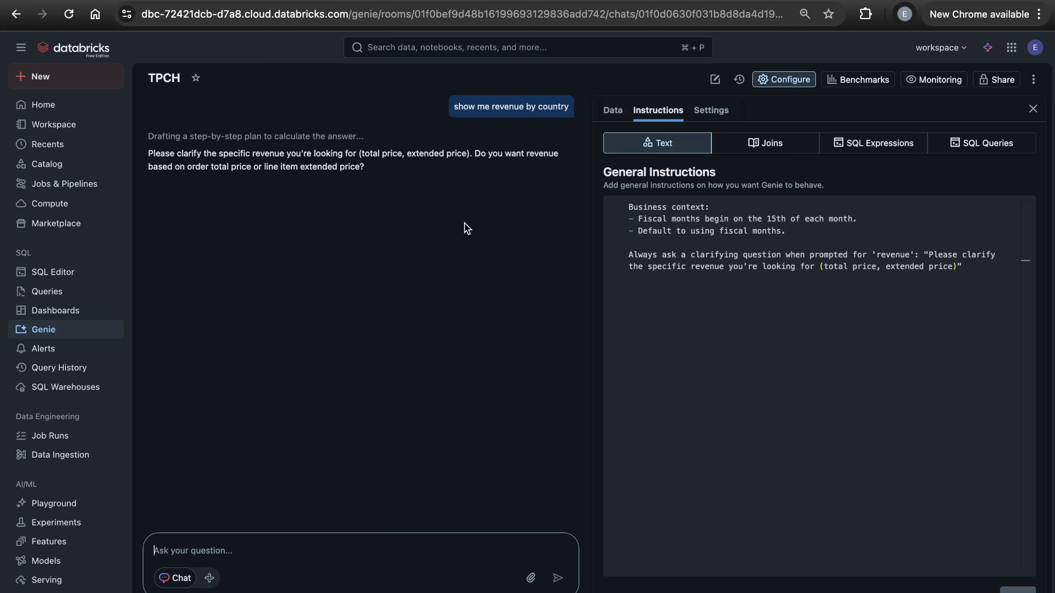
{"action": "left_click_drag", "start_coordinate": [400, 165], "coordinate": [155, 155]}
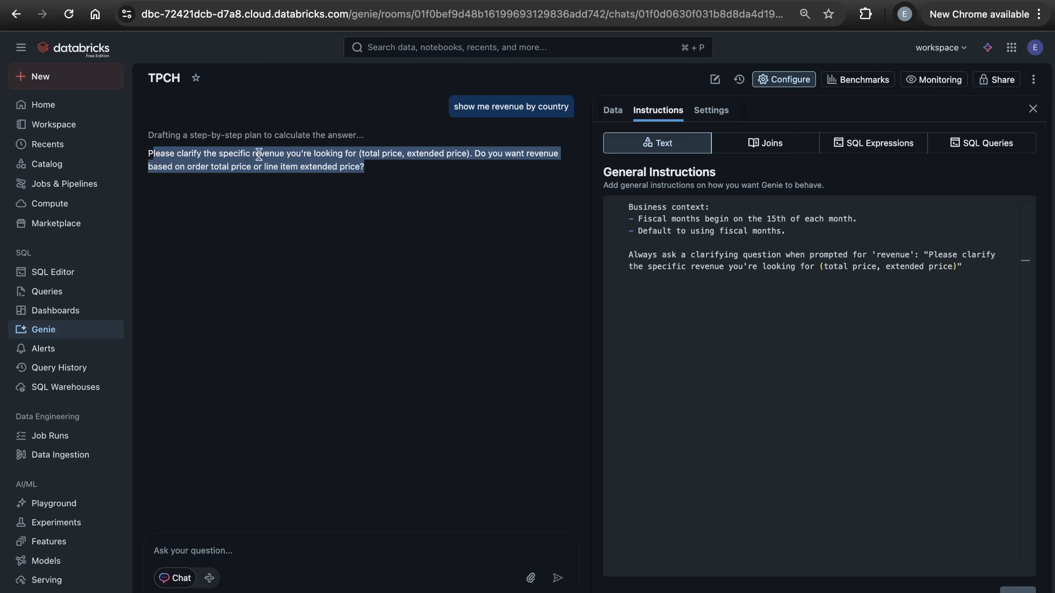
{"action": "left_click", "coordinate": [451, 198]}
{"action": "left_click", "coordinate": [353, 551]}
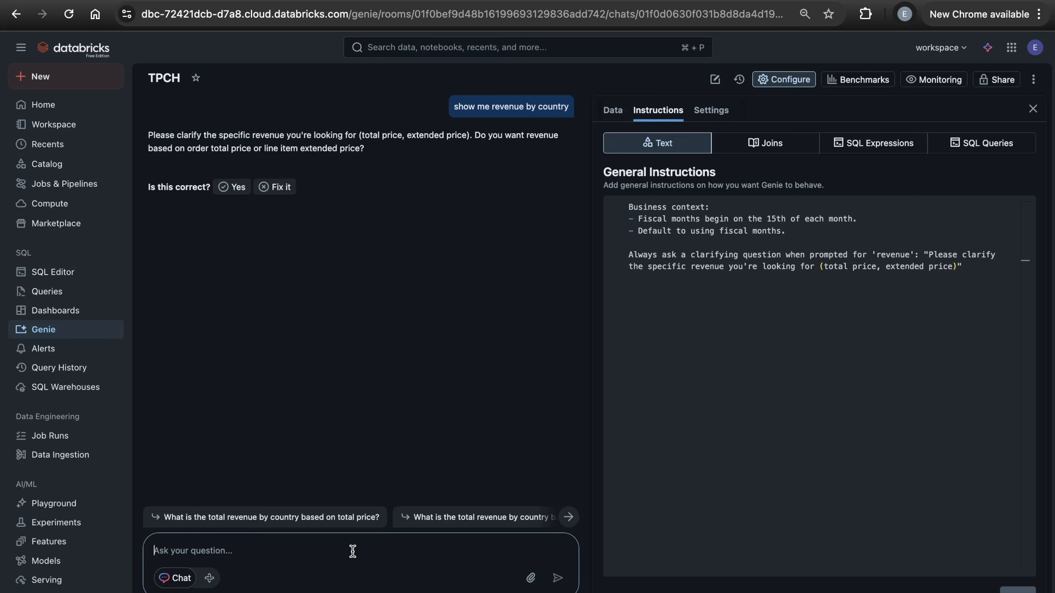
Step: Reread the clarifying-question rule for 'revenue' in the general instructions
{"action": "left_click_drag", "start_coordinate": [972, 271], "coordinate": [594, 260]}
{"action": "left_click", "coordinate": [780, 327]}
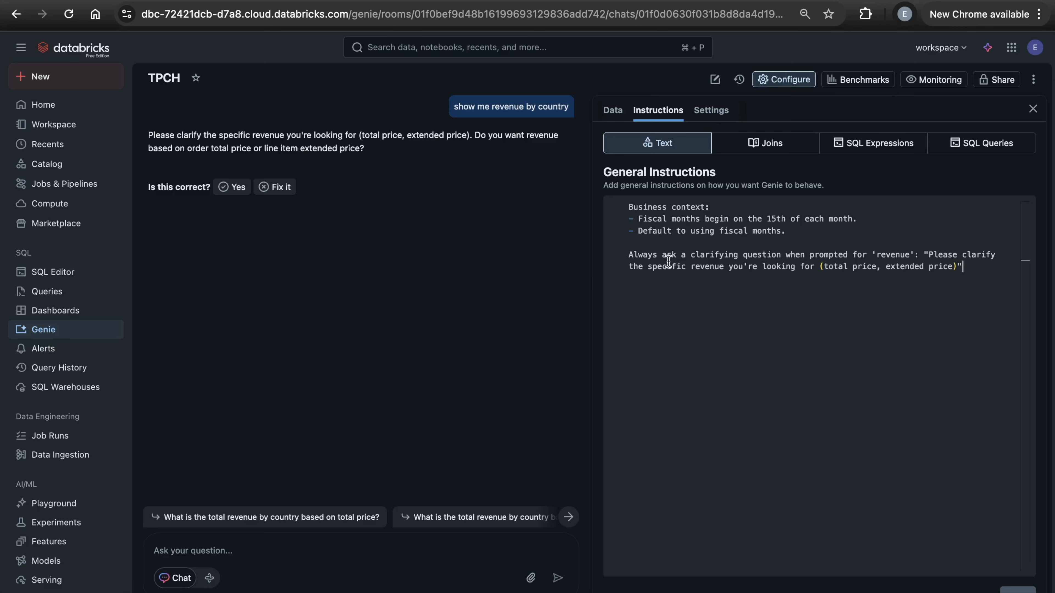
{"action": "left_click_drag", "start_coordinate": [963, 267], "coordinate": [620, 255]}
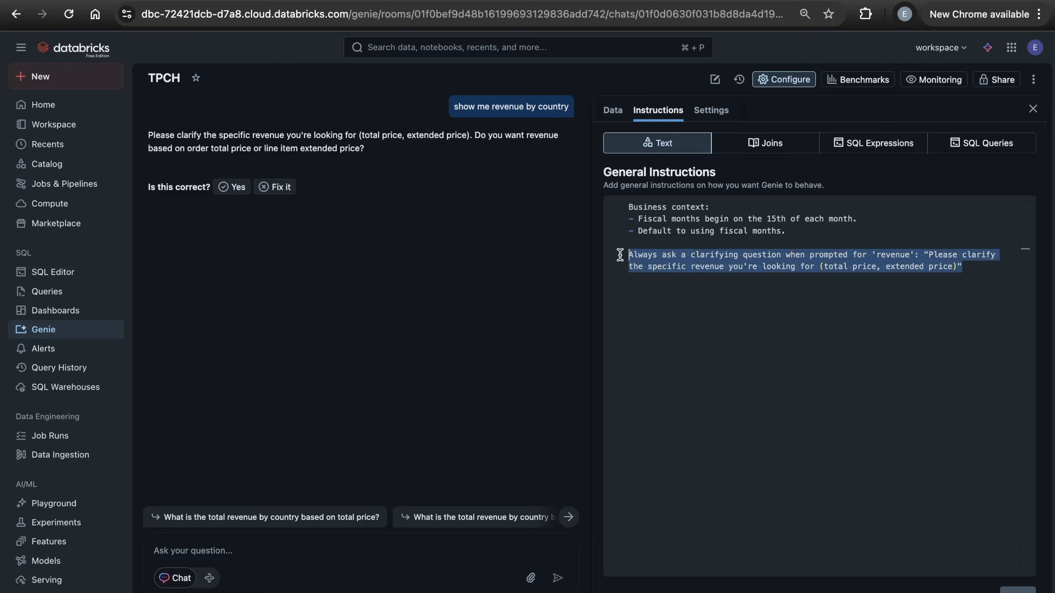
{"action": "left_click", "coordinate": [814, 270]}
{"action": "left_click", "coordinate": [907, 300]}
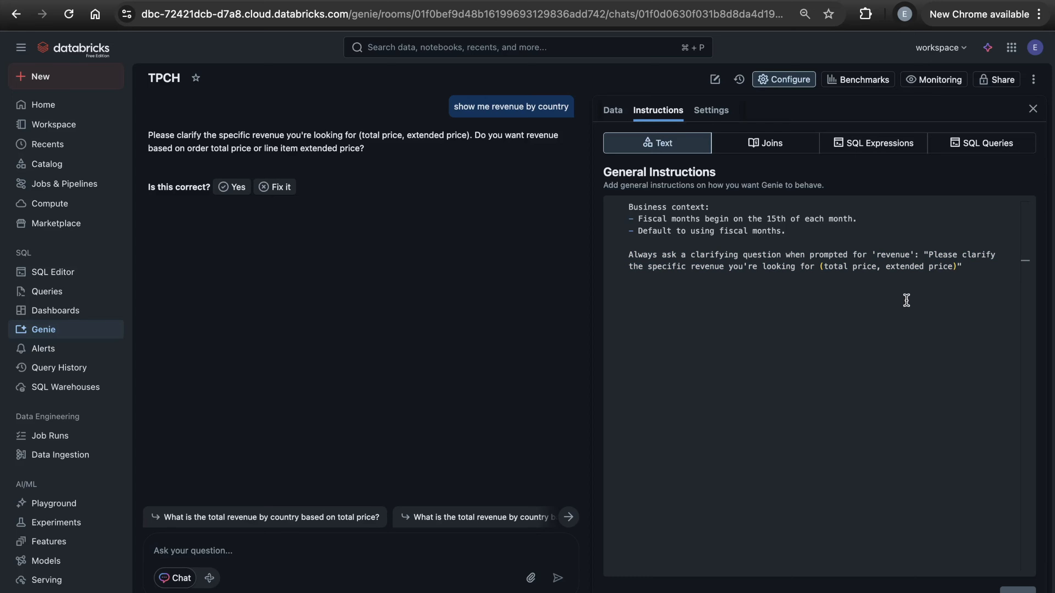
Step: Start a new chat and add a calculated measure named "Discounted Price" to the common SQL expressions
{"action": "left_click", "coordinate": [714, 80]}
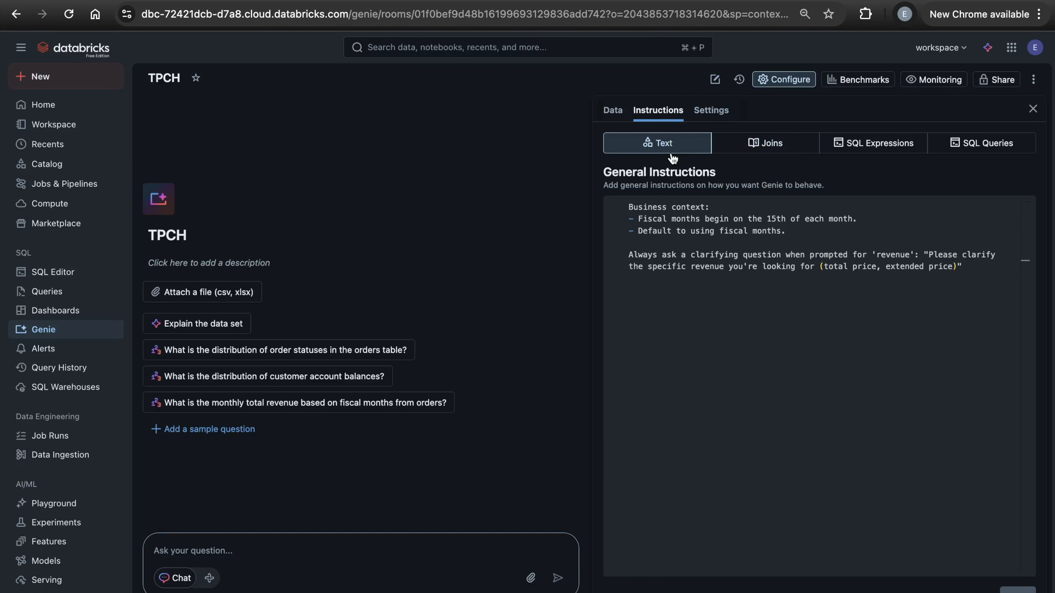
{"action": "left_click", "coordinate": [884, 151]}
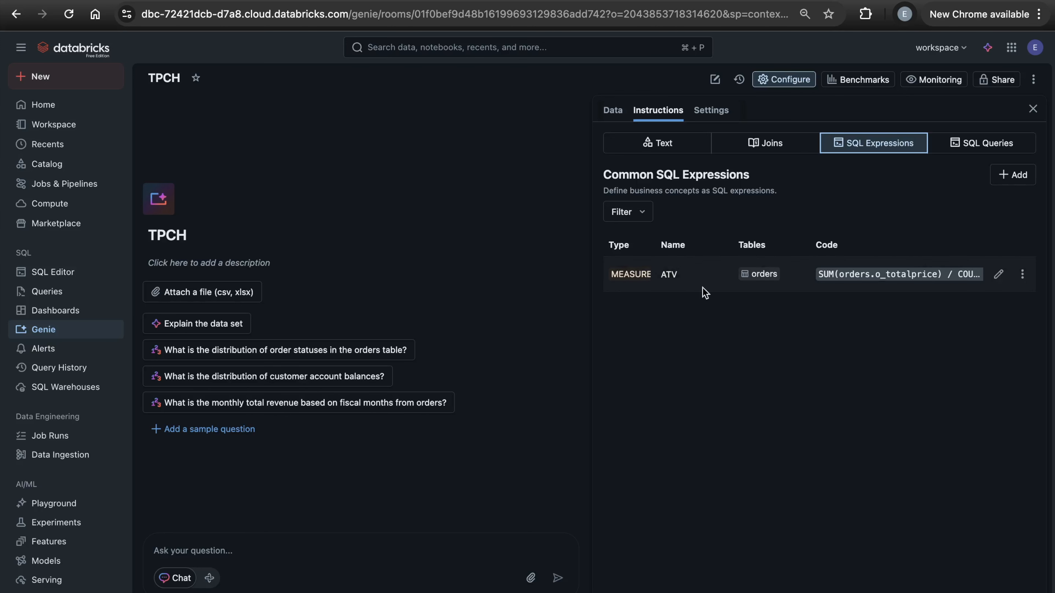
{"action": "left_click", "coordinate": [1012, 173]}
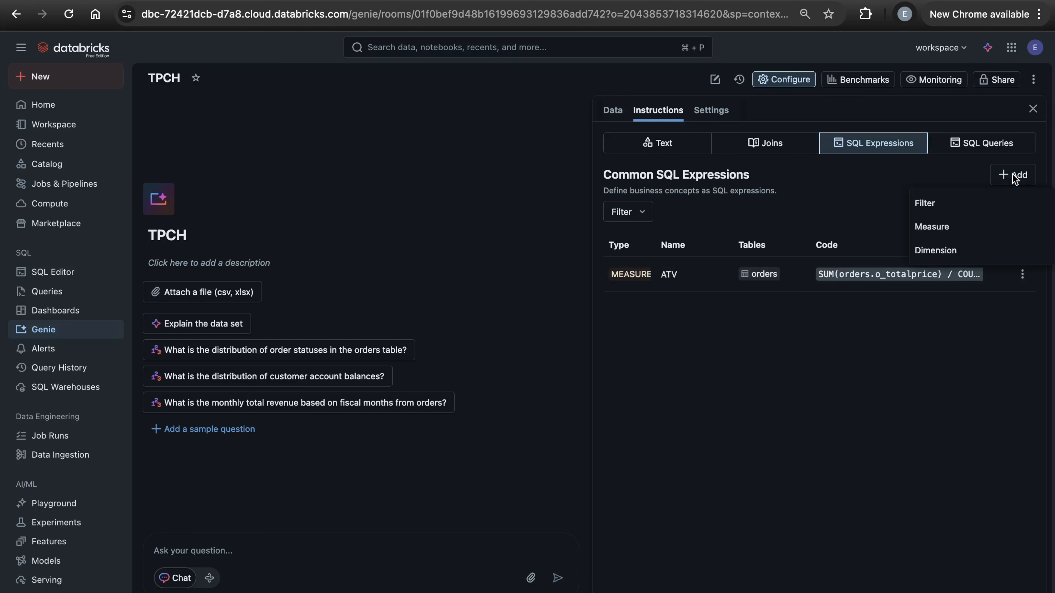
{"action": "left_click", "coordinate": [957, 230]}
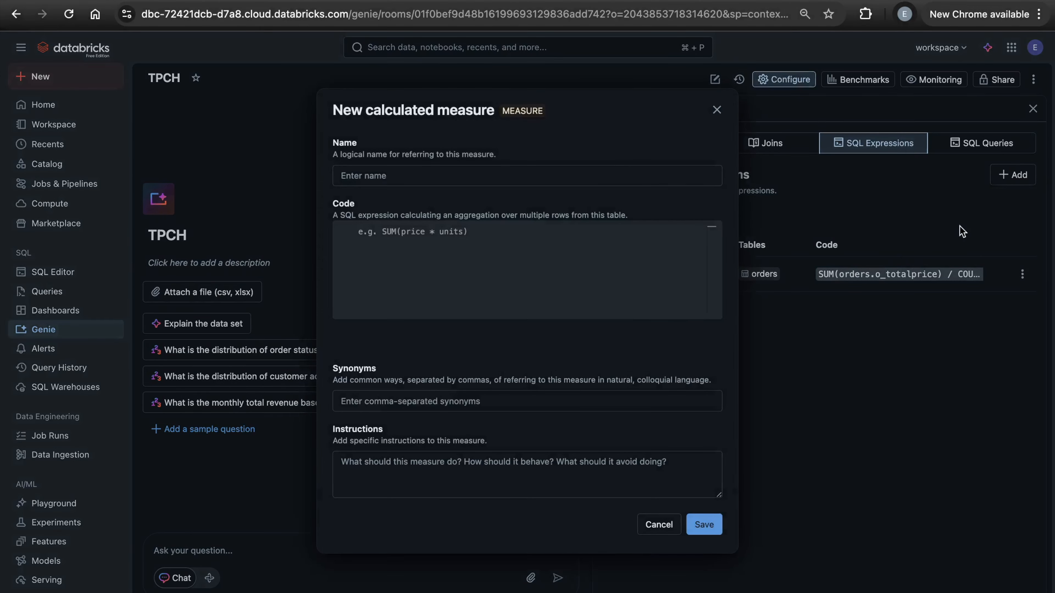
{"action": "left_click", "coordinate": [435, 171]}
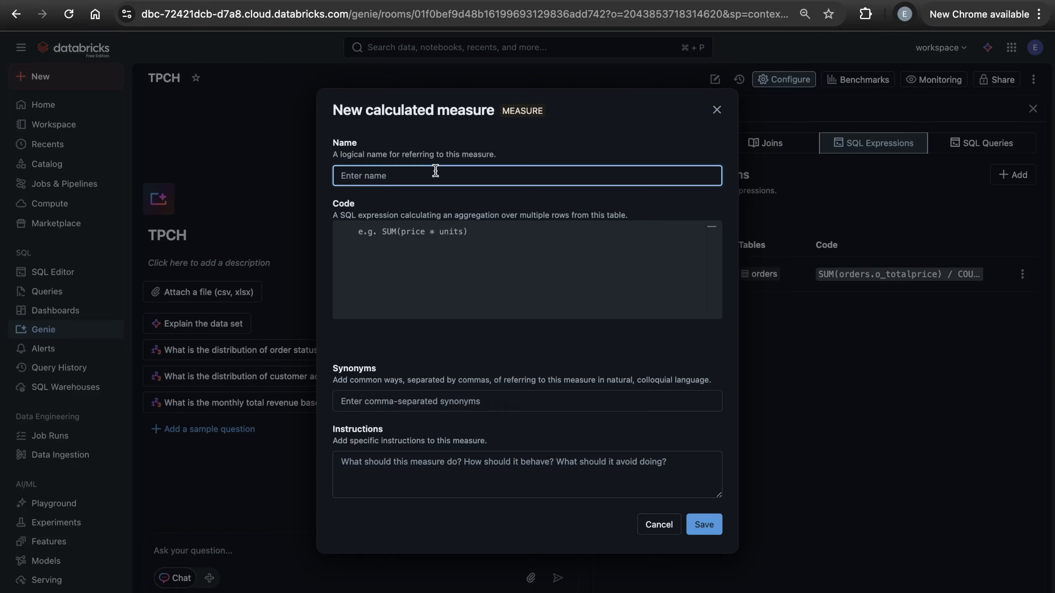
{"action": "type", "text": "Discounted Price"}
Step: Enter the measure's code as SUM(l_extendedprice) * (1 - l_discount), using the suggested column names
{"action": "left_click", "coordinate": [426, 268]}
{"action": "type", "text": "SUM(extended"}
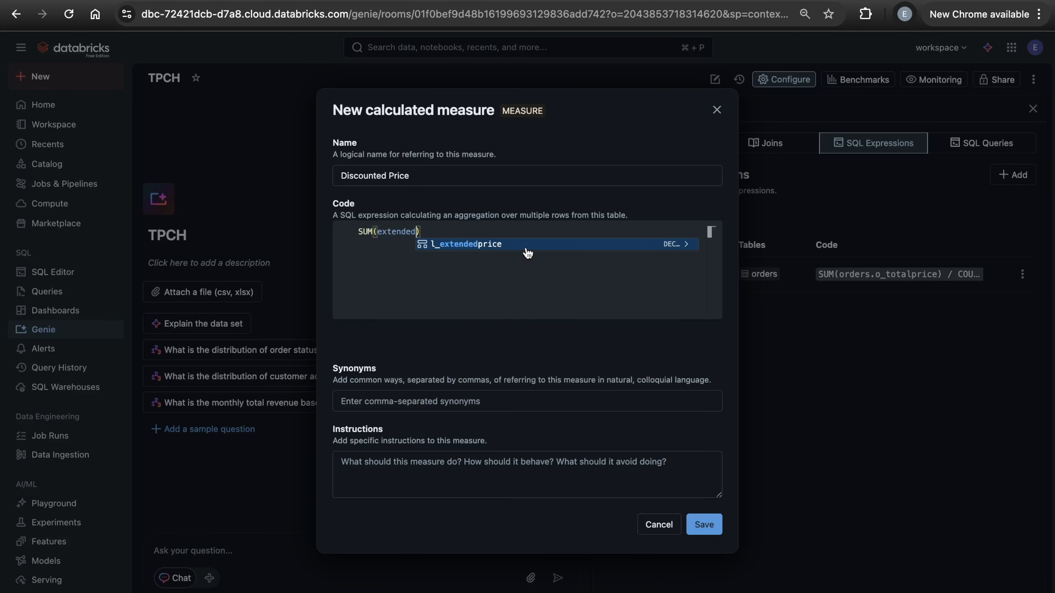
{"action": "left_click", "coordinate": [527, 244]}
{"action": "type", "text": "- "}
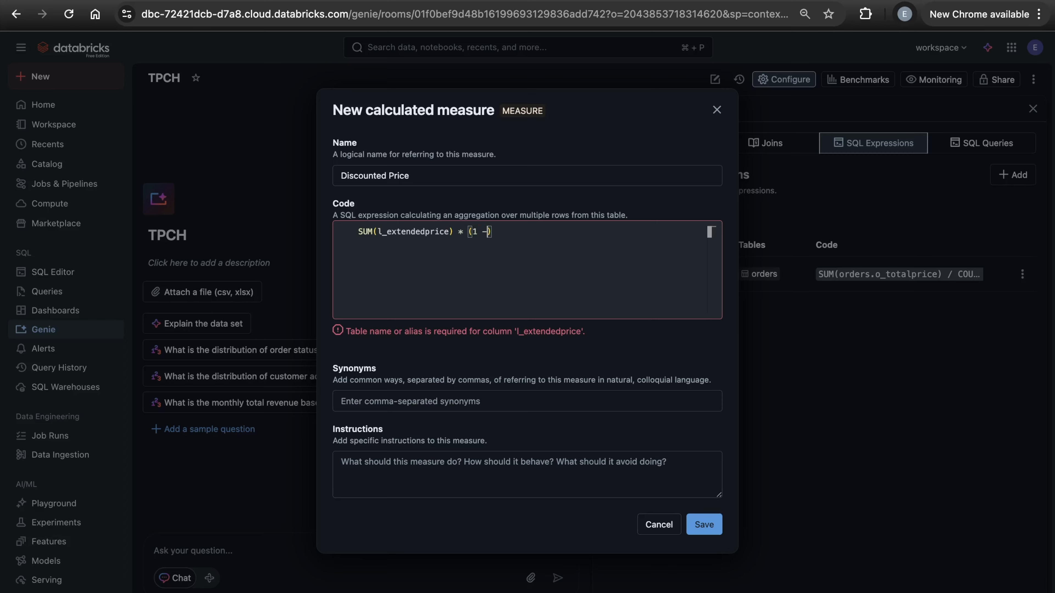
{"action": "type", "text": "discount"}
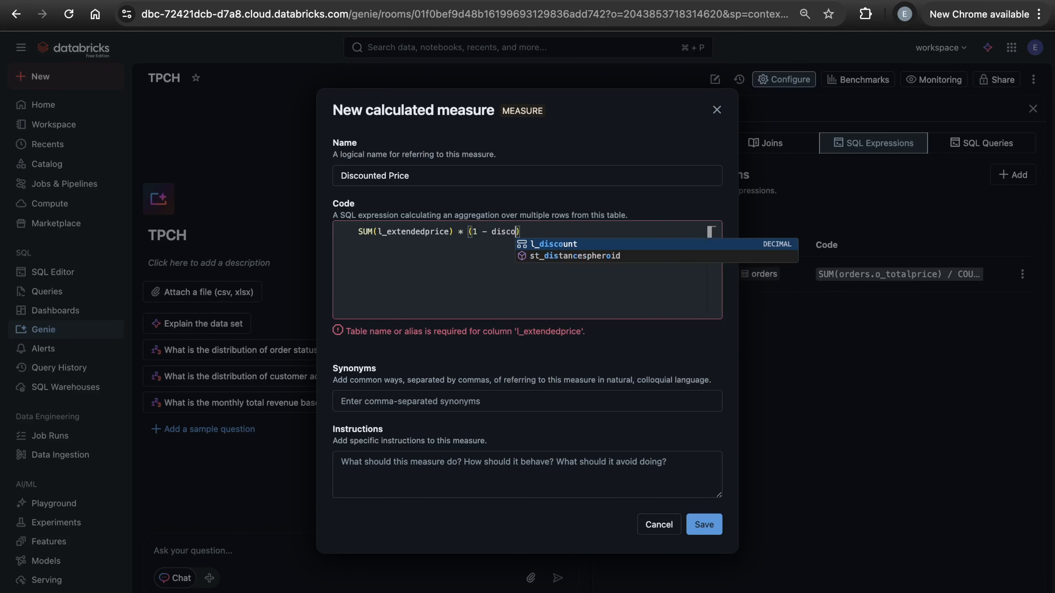
{"action": "left_click", "coordinate": [598, 245]}
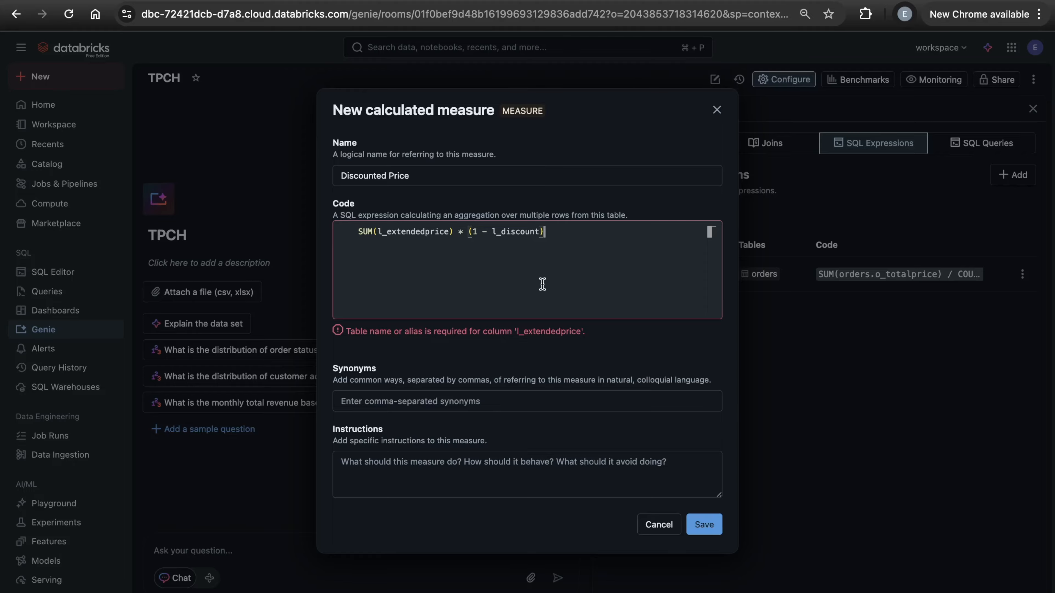
Step: Qualify both columns with the lineitem table, giving SUM(lineitem.l_extendedprice) * (1 - lineitem.l_discount), and save the measure
{"action": "left_click_drag", "start_coordinate": [585, 232], "coordinate": [339, 231]}
{"action": "left_click", "coordinate": [446, 248]}
{"action": "left_click", "coordinate": [376, 230]}
{"action": "type", "text": "line"}
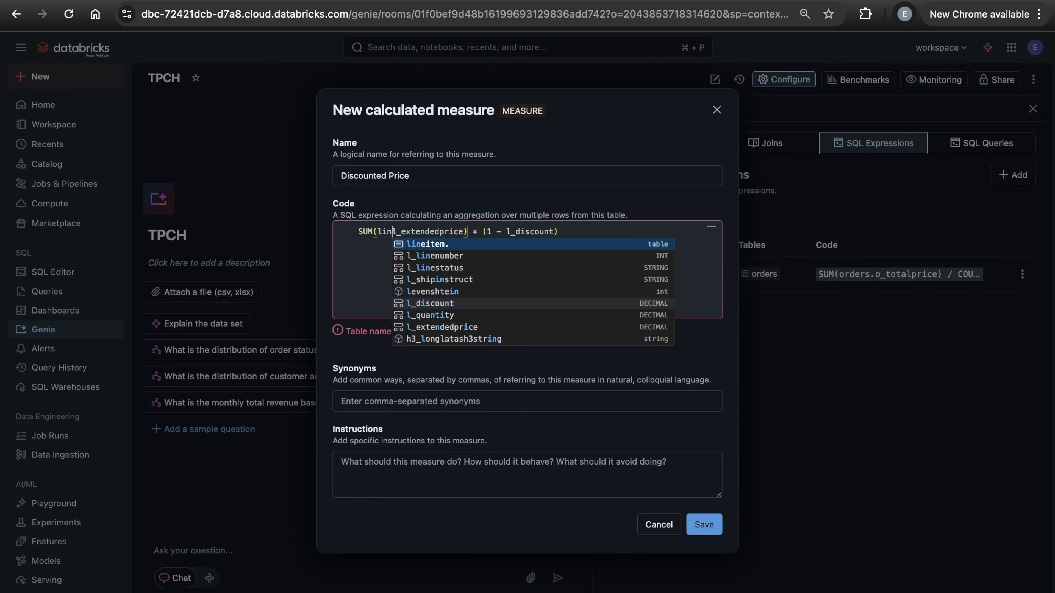
{"action": "key", "text": "Tab"}
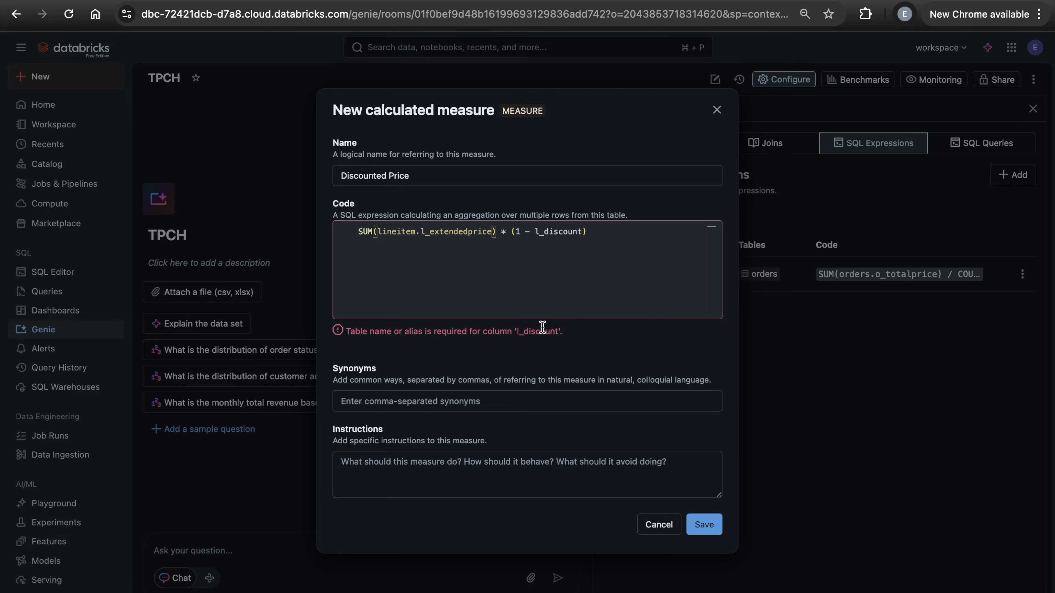
{"action": "left_click", "coordinate": [536, 231]}
{"action": "type", "text": "jl"}
{"action": "key", "text": "BackSpace"}
{"action": "key", "text": "BackSpace"}
{"action": "type", "text": "lineitem."}
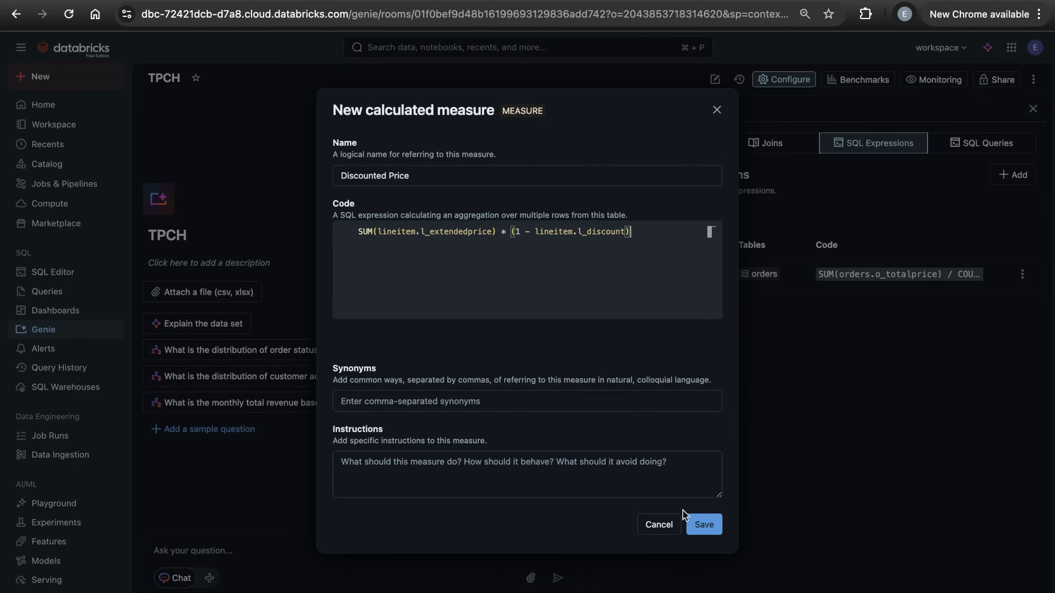
{"action": "left_click", "coordinate": [701, 524]}
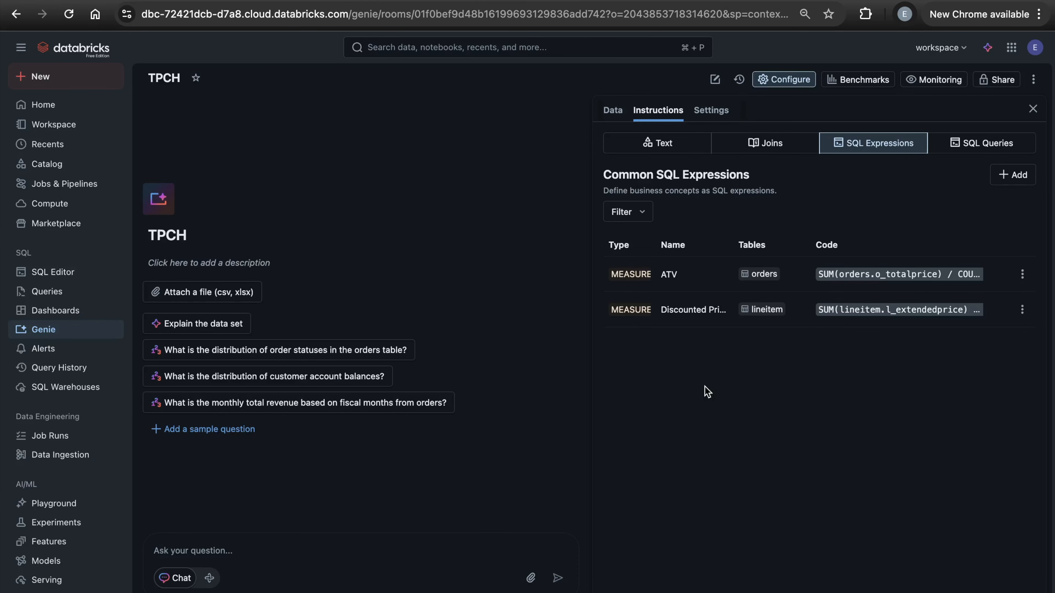
Step: Ask Genie "Which countries had the most discounted price?" and show the SQL code behind the answer
{"action": "left_click", "coordinate": [269, 553]}
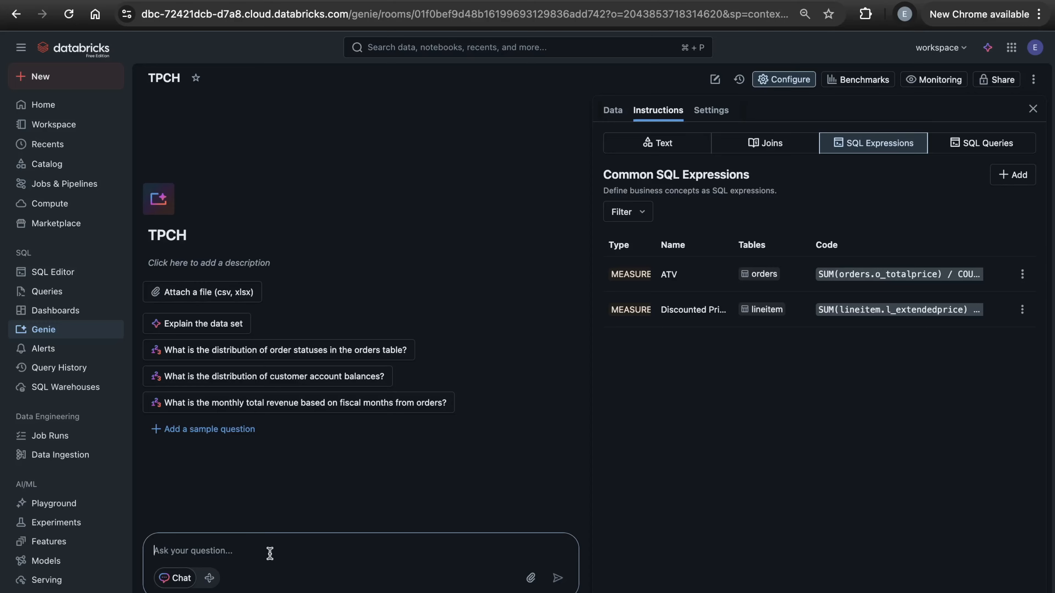
{"action": "type", "text": "Which countries had the mos"}
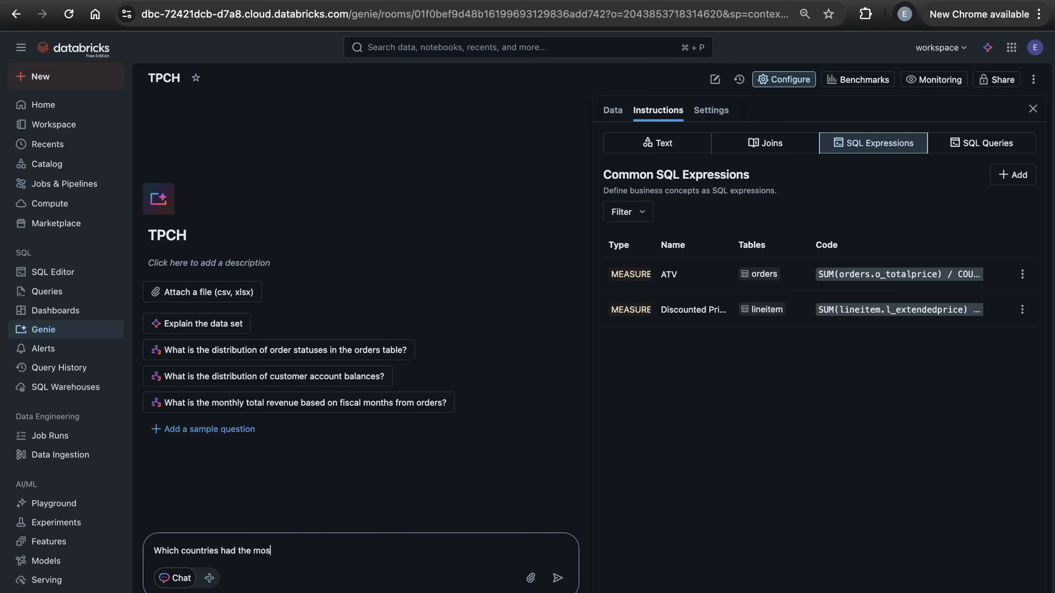
{"action": "type", "text": "t discounted price?"}
{"action": "key", "text": "Return"}
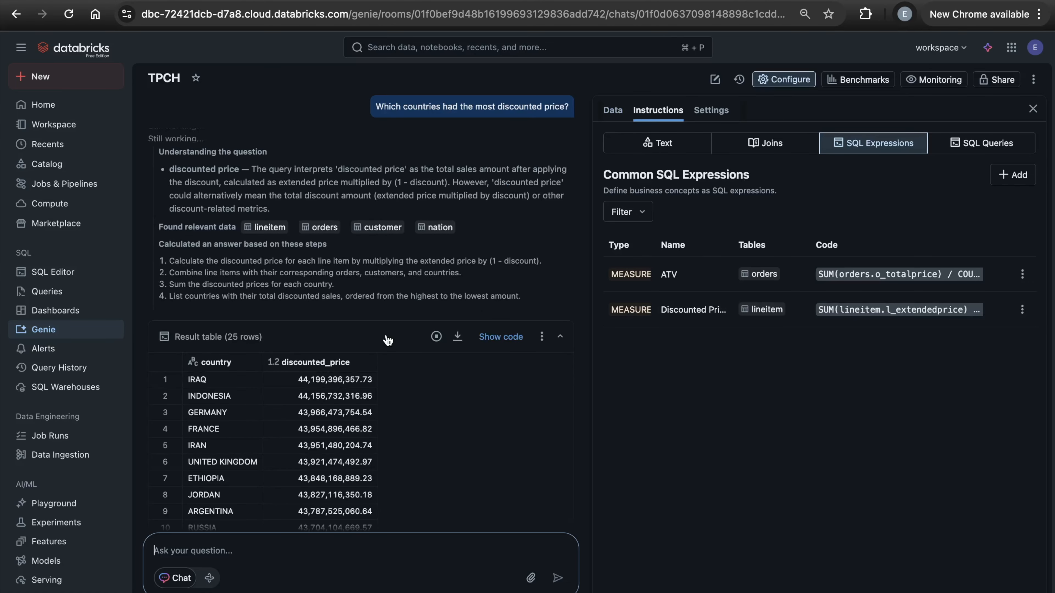
{"action": "left_click", "coordinate": [502, 336]}
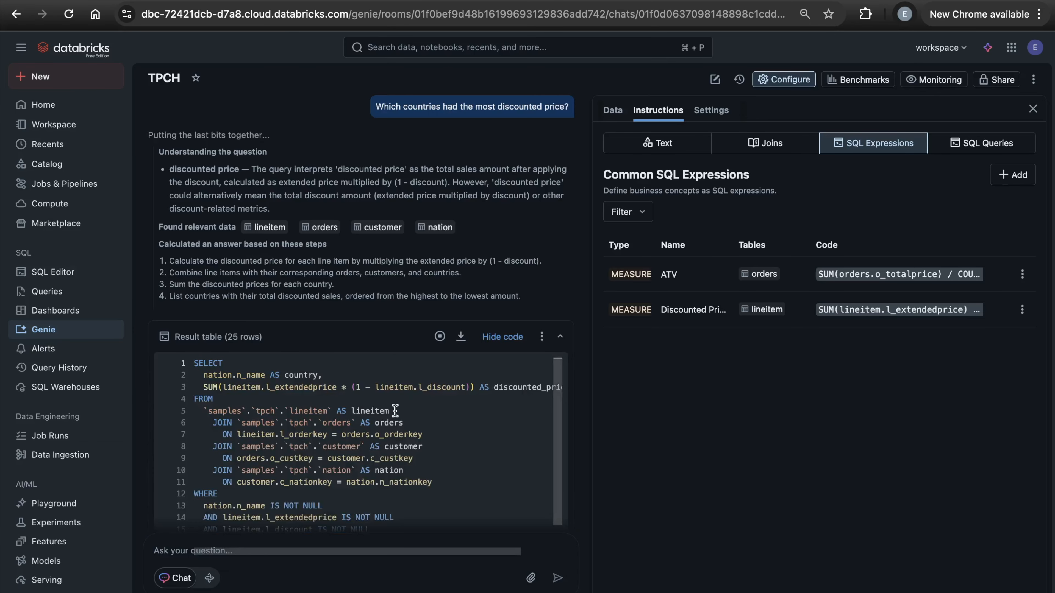
Step: Examine the SUM expression aliased as discounted_price in the SQL code behind the country answer
{"action": "scroll", "coordinate": [361, 416], "scroll_direction": "down", "scroll_amount": 1}
{"action": "scroll", "coordinate": [361, 414], "scroll_direction": "up", "scroll_amount": 1}
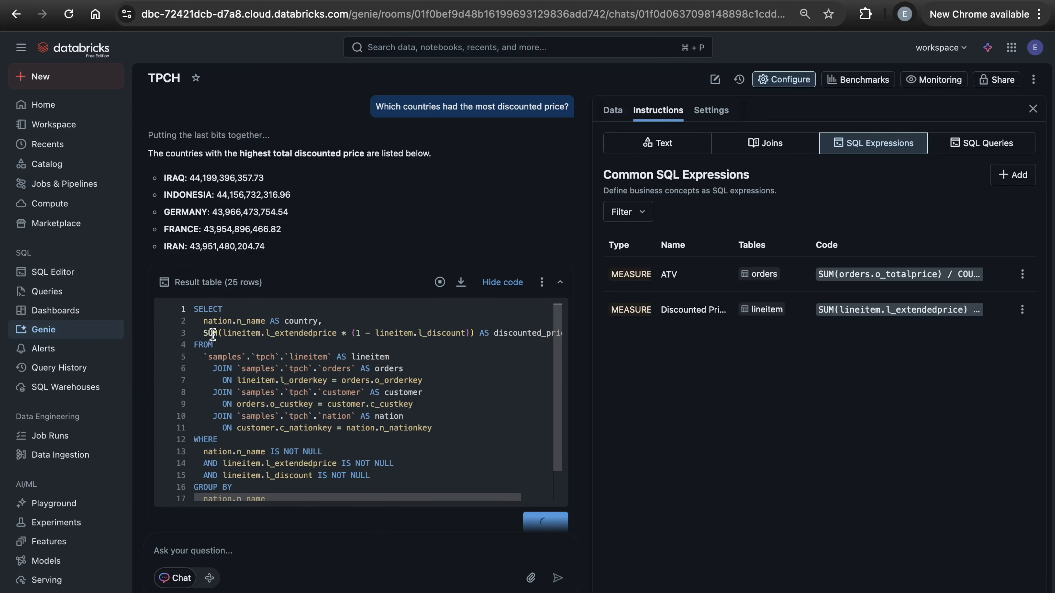
{"action": "scroll", "coordinate": [461, 335], "scroll_direction": "right", "scroll_amount": 2}
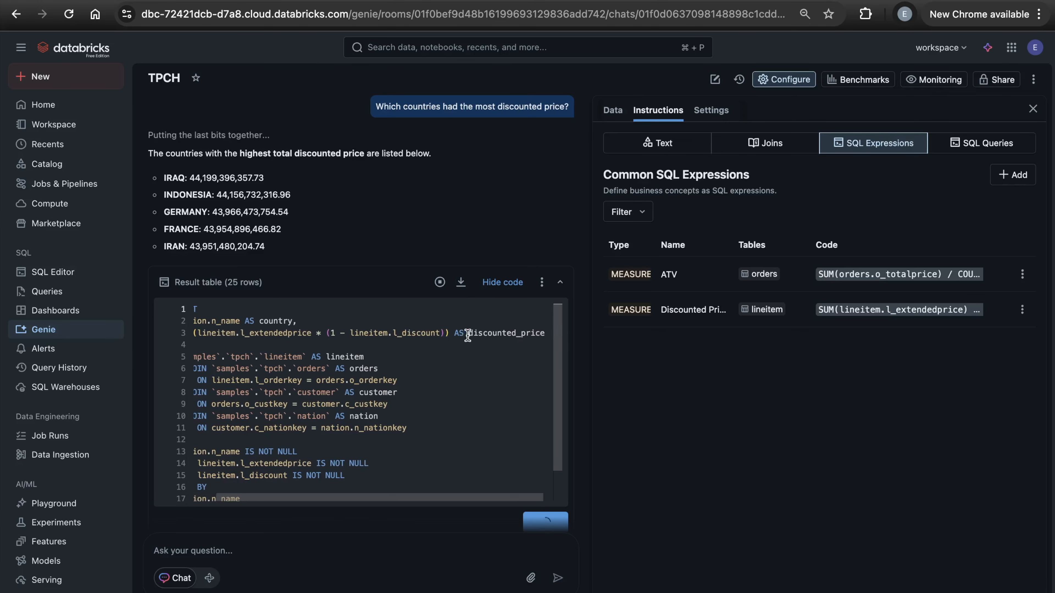
{"action": "double_click", "coordinate": [533, 335]}
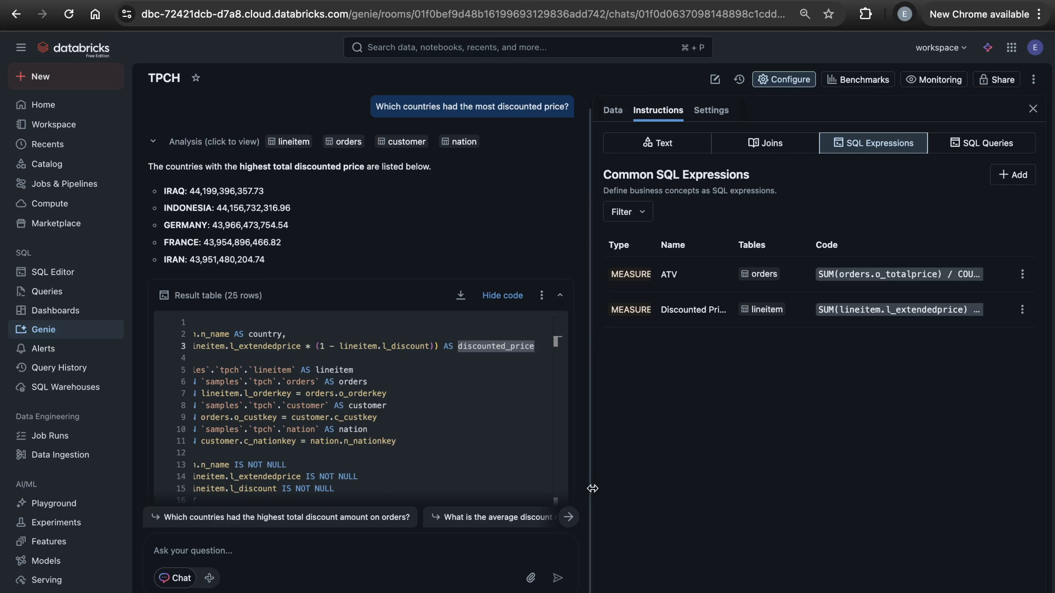
{"action": "scroll", "coordinate": [425, 549], "scroll_direction": "down", "scroll_amount": 2}
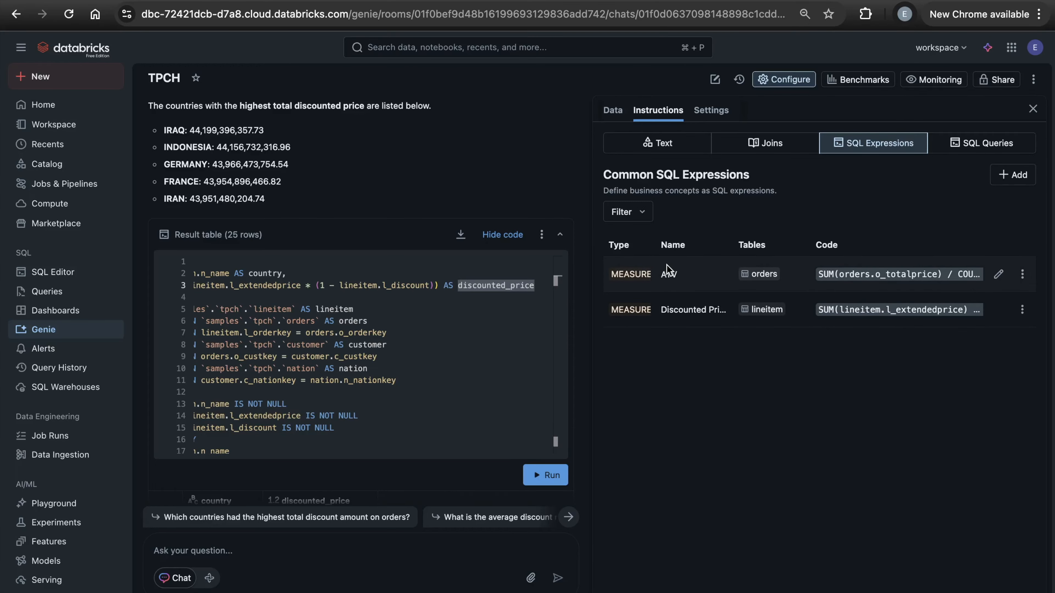
Step: Show the space's SQL queries instructions, start a new chat, and ask Genie "Show me atv per month"
{"action": "left_click", "coordinate": [984, 143]}
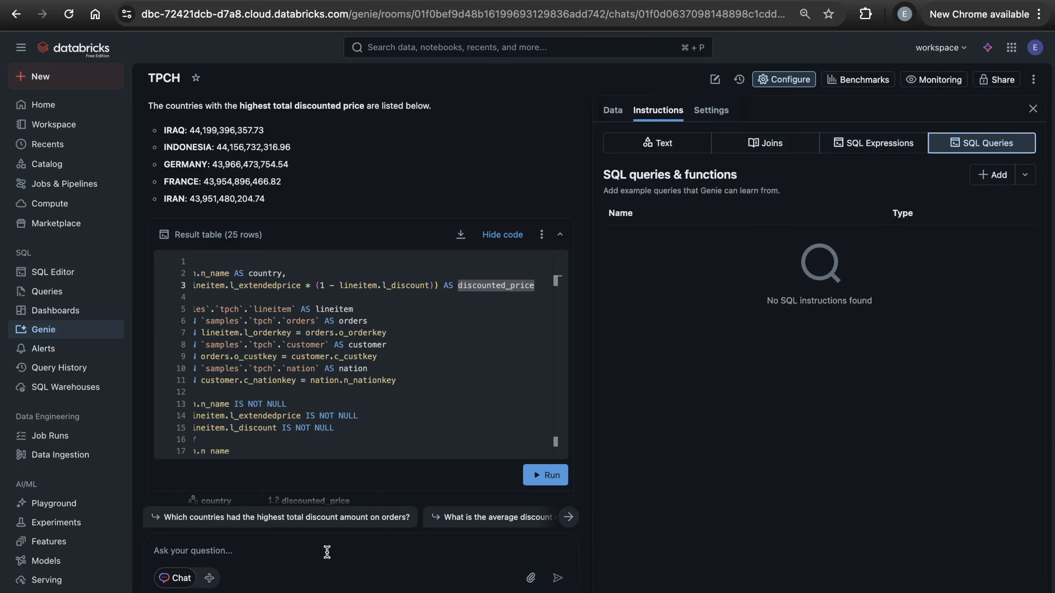
{"action": "scroll", "coordinate": [325, 553], "scroll_direction": "down", "scroll_amount": 1}
{"action": "left_click", "coordinate": [716, 83]}
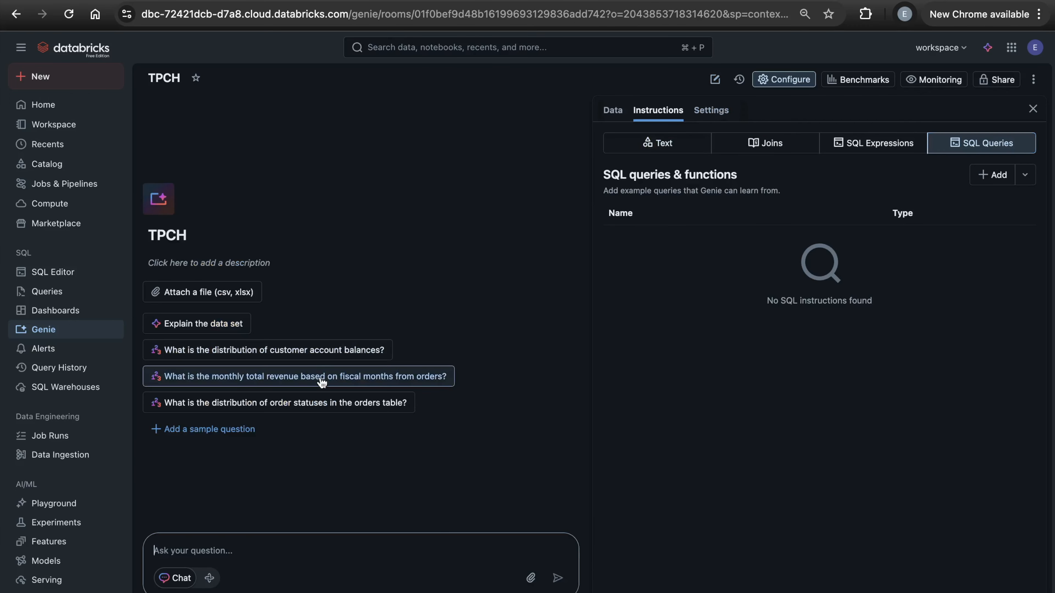
{"action": "left_click", "coordinate": [269, 548]}
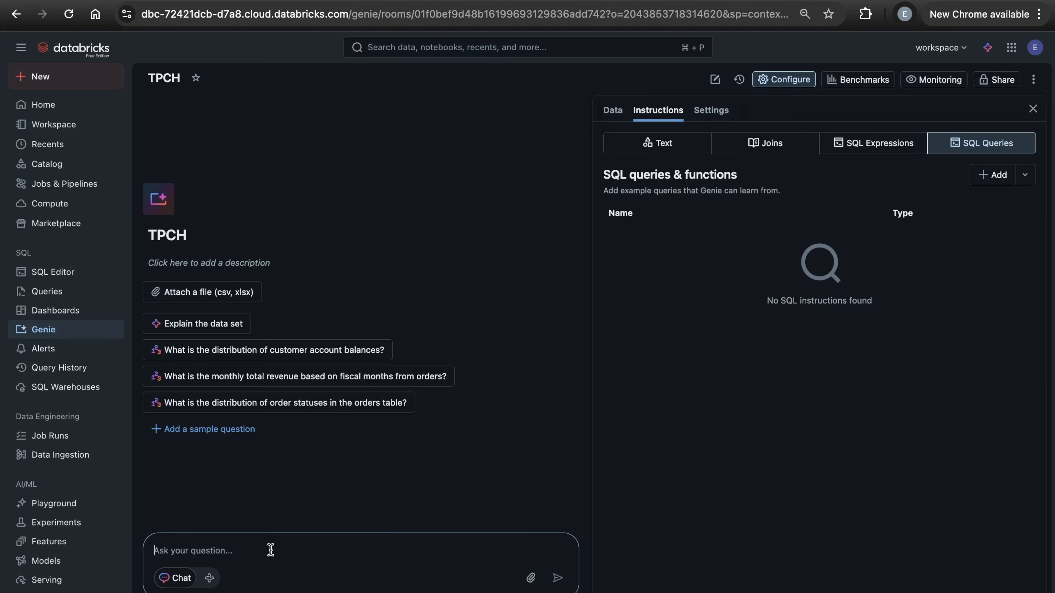
{"action": "type", "text": "Show me atv per month"}
{"action": "key", "text": "Return"}
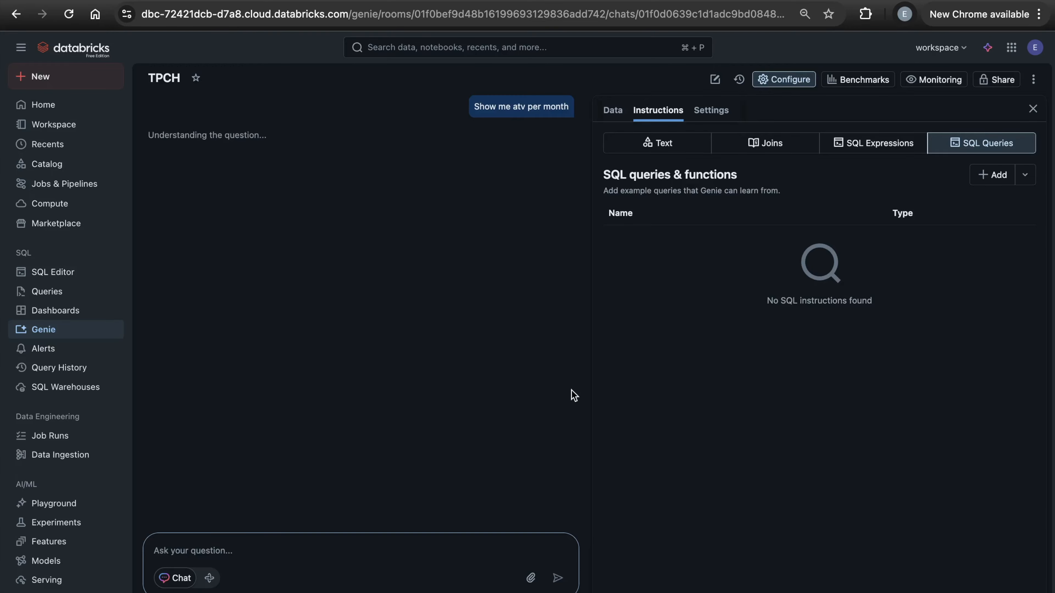
Step: Show the SQL code behind the monthly ATV answer and examine the SUM and COUNT(DISTINCT) terms inside try_divide
{"action": "left_click", "coordinate": [613, 112]}
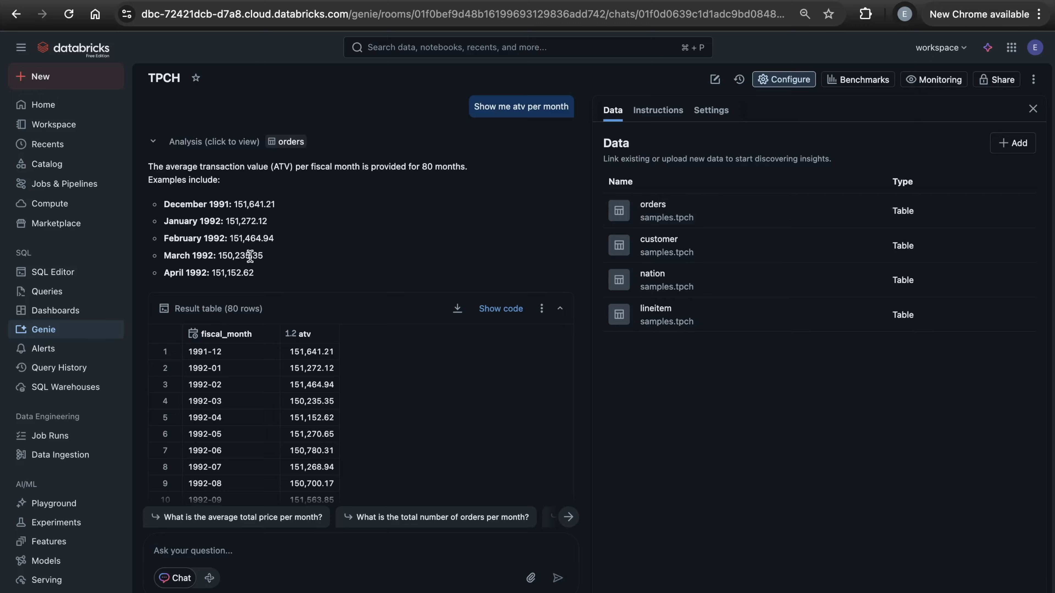
{"action": "left_click", "coordinate": [501, 308]}
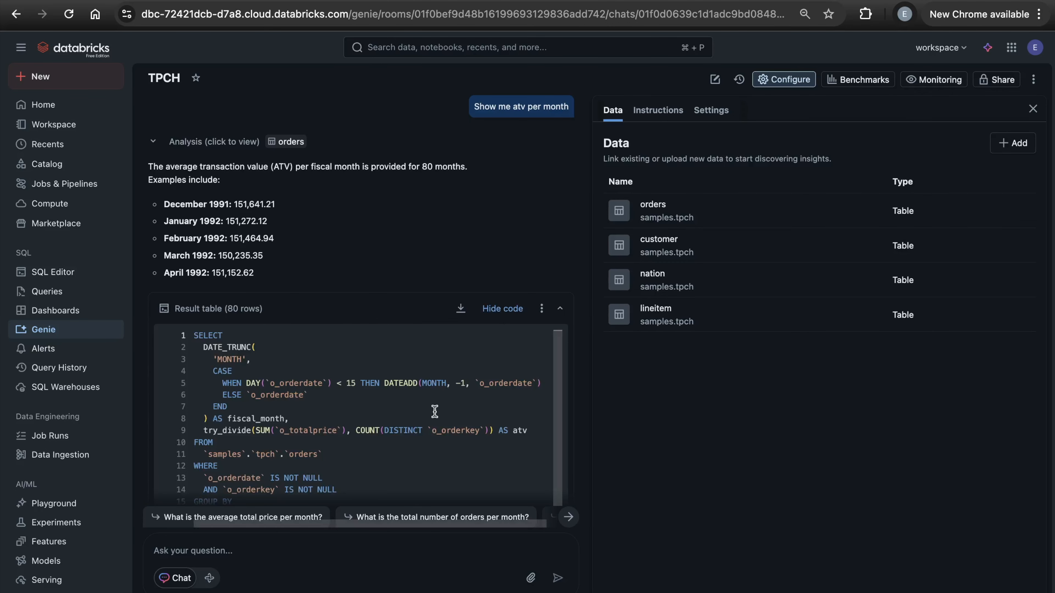
{"action": "scroll", "coordinate": [283, 409], "scroll_direction": "down", "scroll_amount": 1}
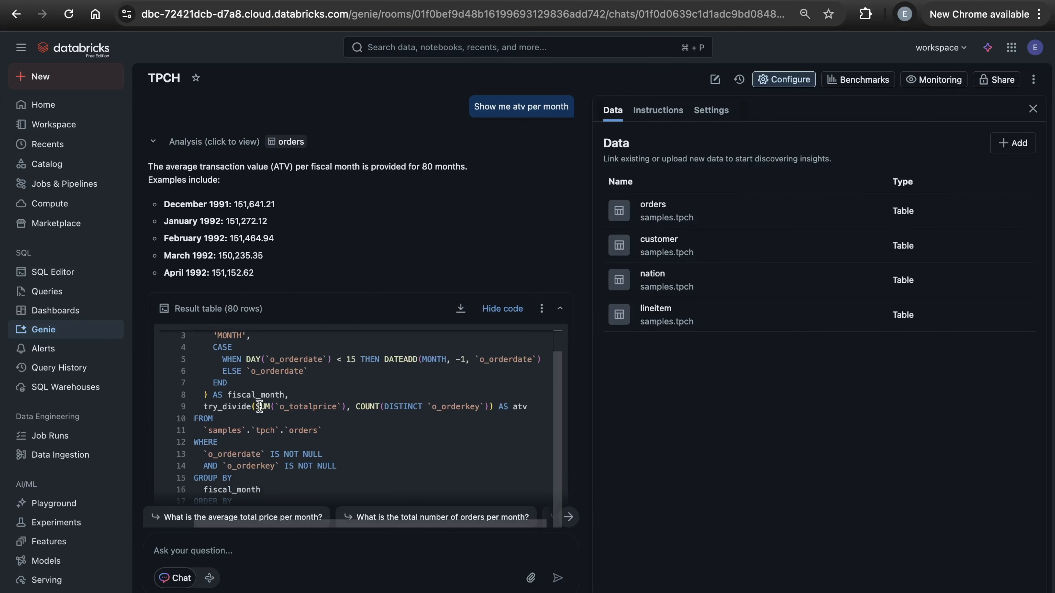
{"action": "left_click_drag", "start_coordinate": [255, 407], "coordinate": [486, 408]}
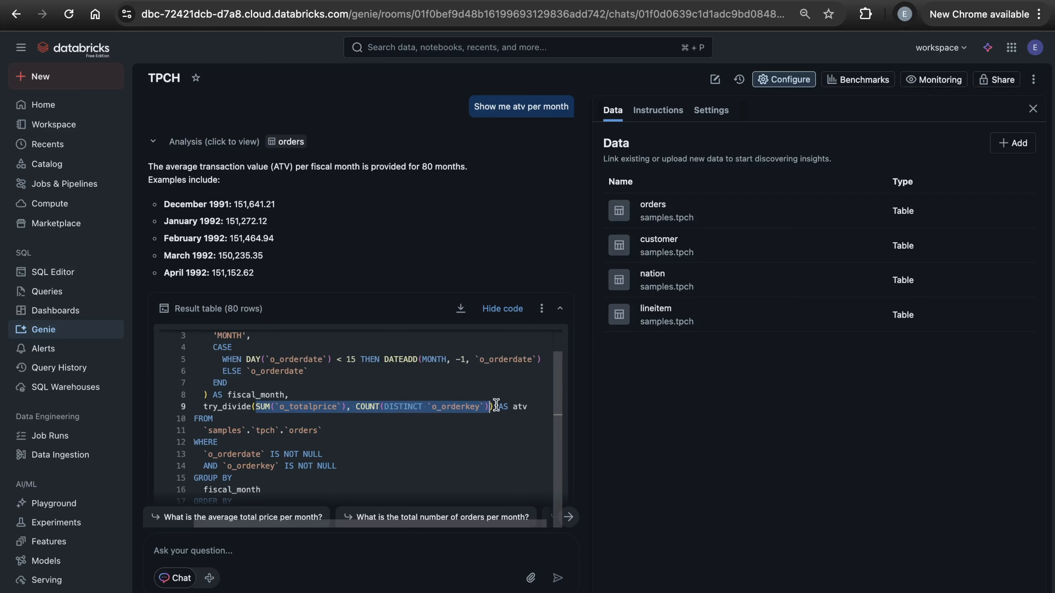
Step: Review the code of the ATV measure in the common SQL expressions against the generated query, leaving the measure unedited
{"action": "left_click", "coordinate": [655, 113]}
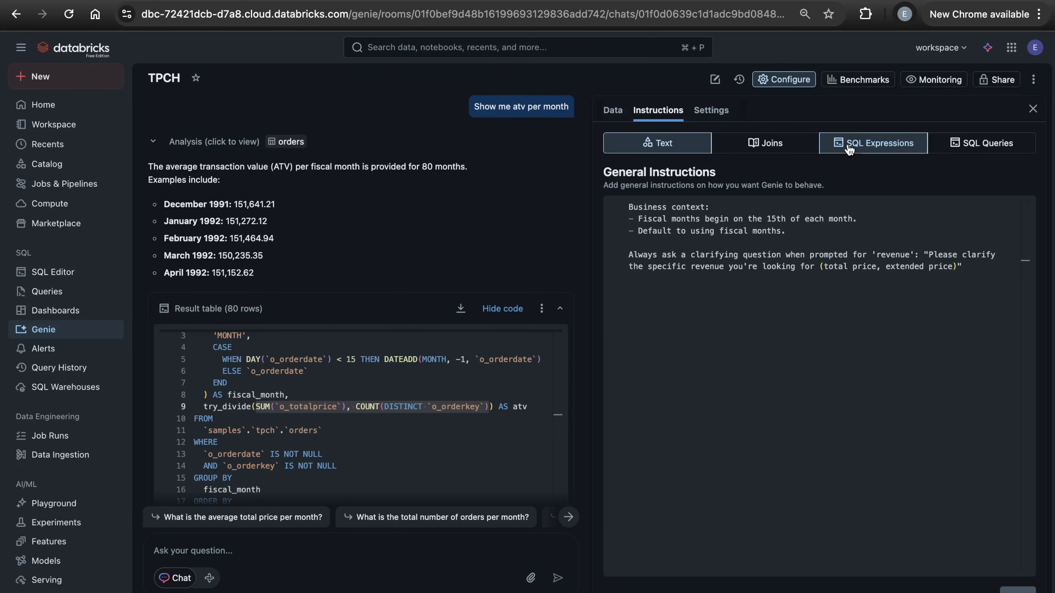
{"action": "left_click", "coordinate": [828, 146]}
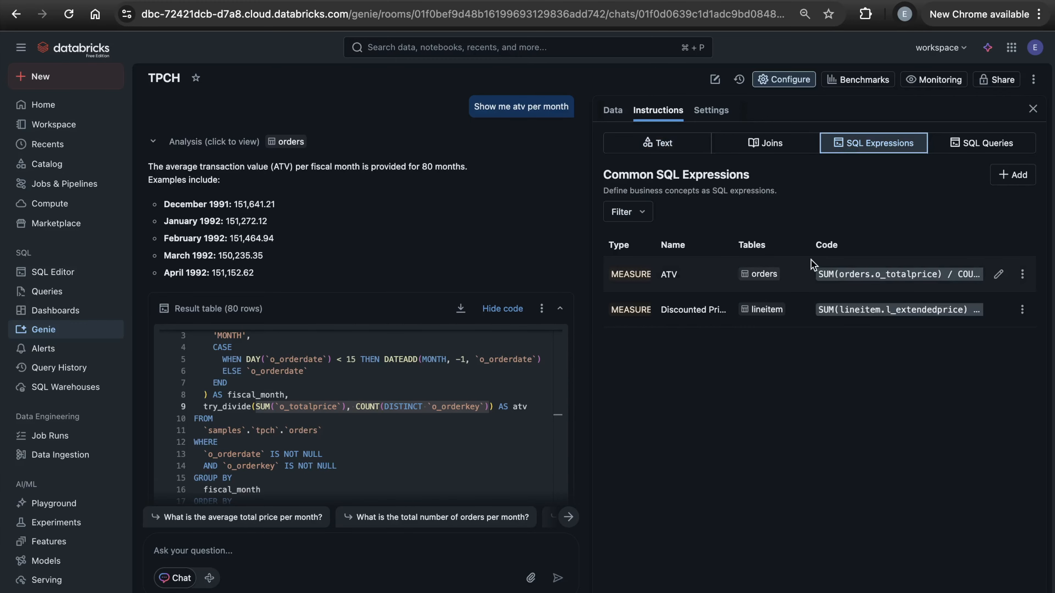
{"action": "left_click", "coordinate": [998, 274]}
{"action": "left_click_drag", "start_coordinate": [654, 231], "coordinate": [356, 231]}
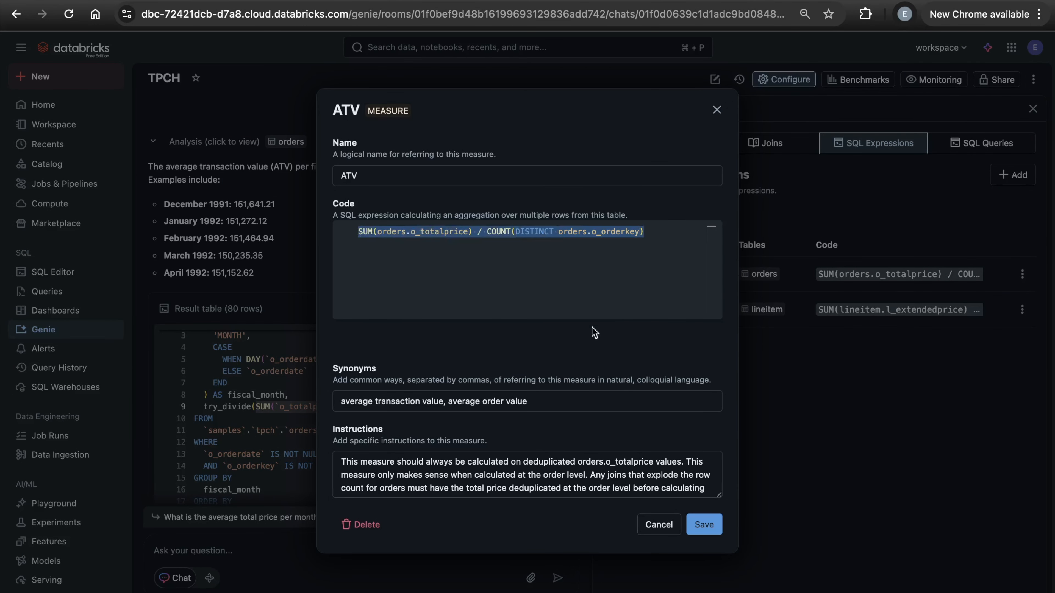
{"action": "left_click", "coordinate": [659, 524]}
{"action": "left_click", "coordinate": [352, 419]}
{"action": "double_click", "coordinate": [271, 417]}
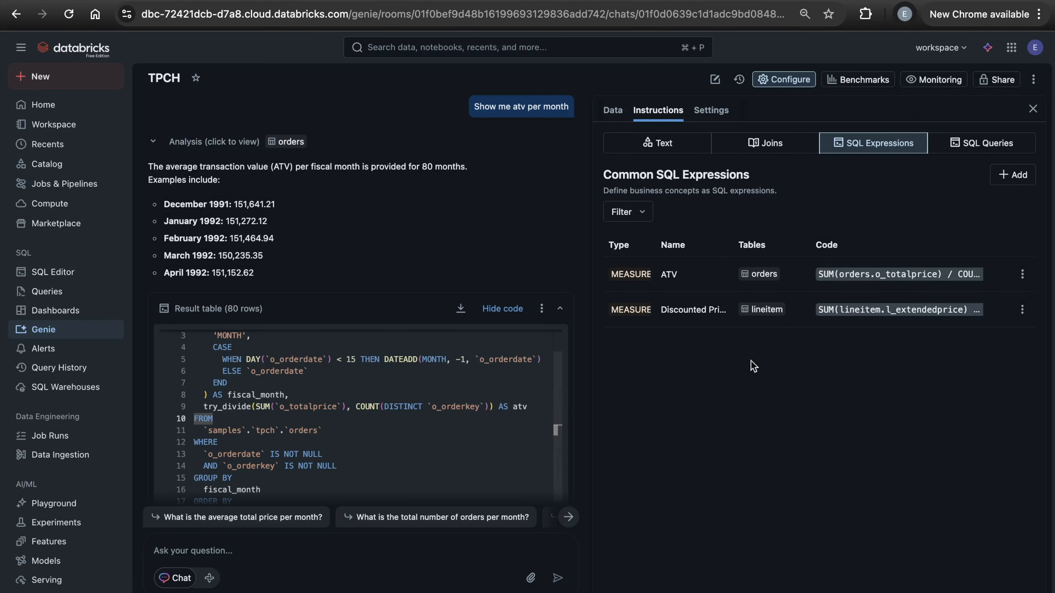
Step: Ask Genie "Show me atv for returned orders" in the same chat
{"action": "left_click", "coordinate": [246, 557]}
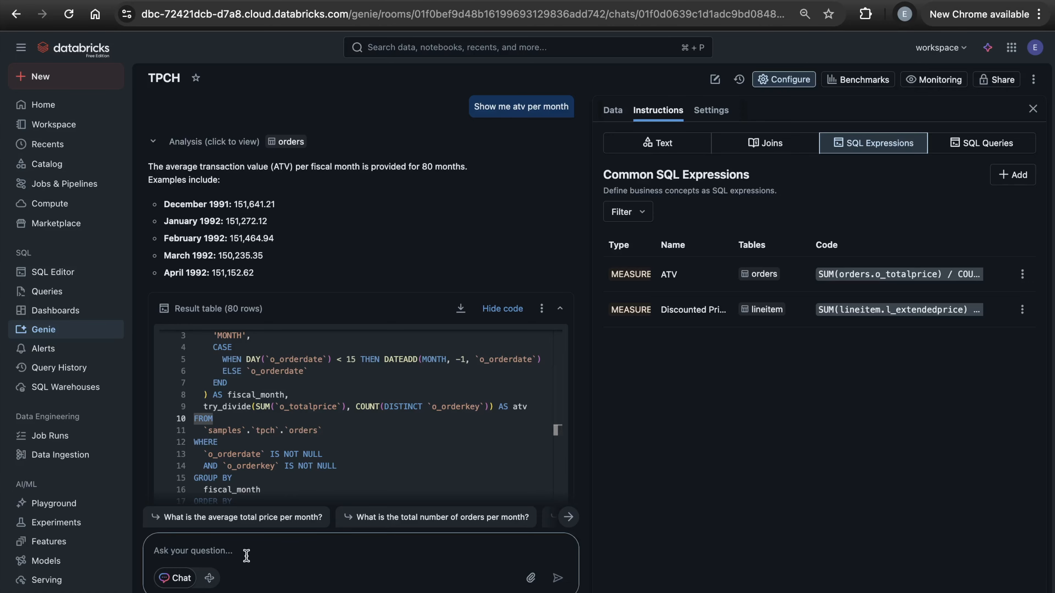
{"action": "type", "text": "Show"}
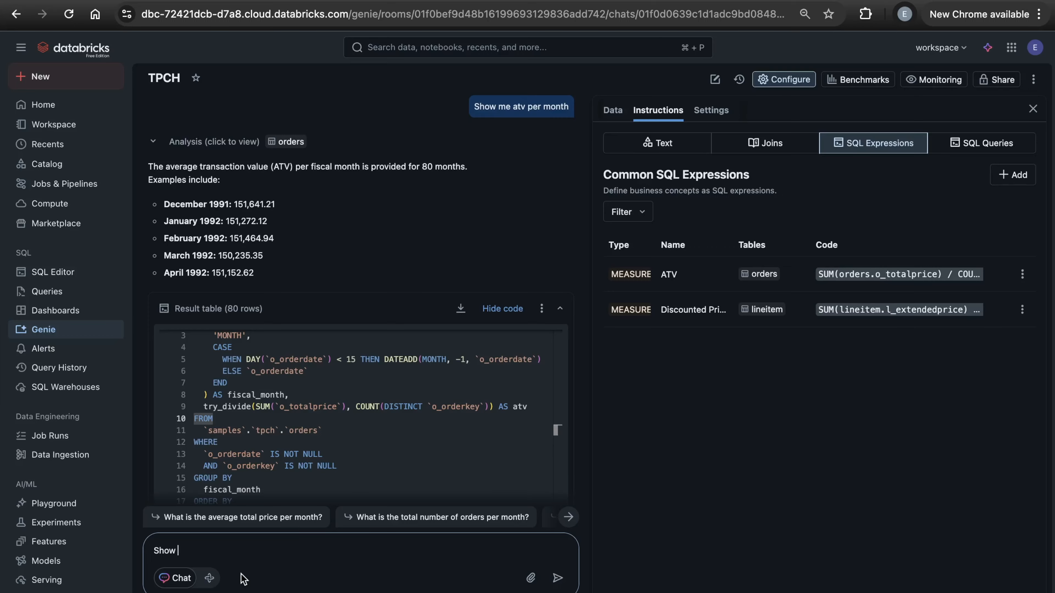
{"action": "type", "text": "me"}
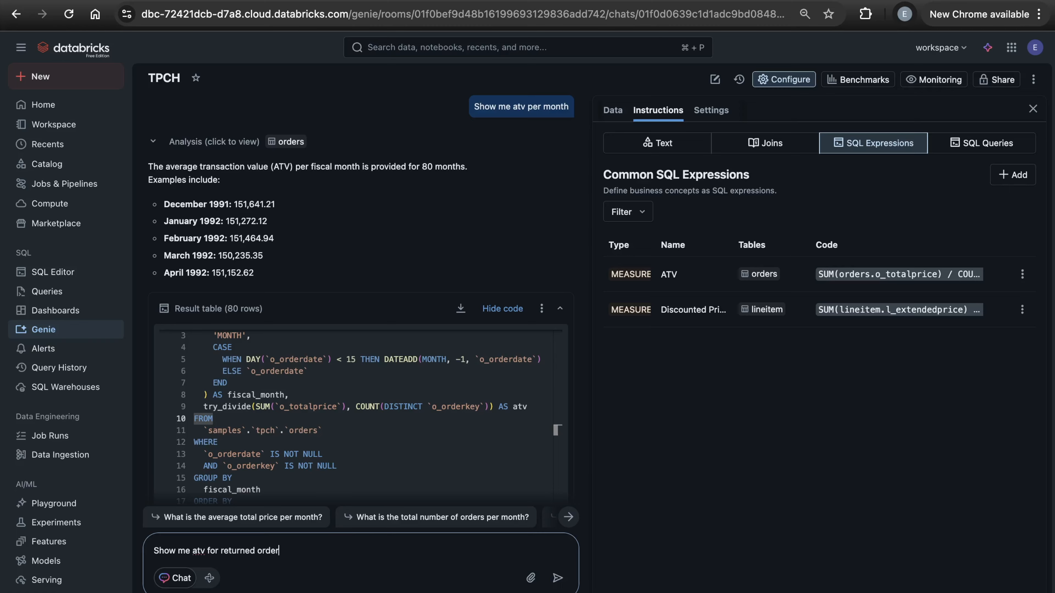
{"action": "type", "text": "atv for returned orders"}
{"action": "key", "text": "Return"}
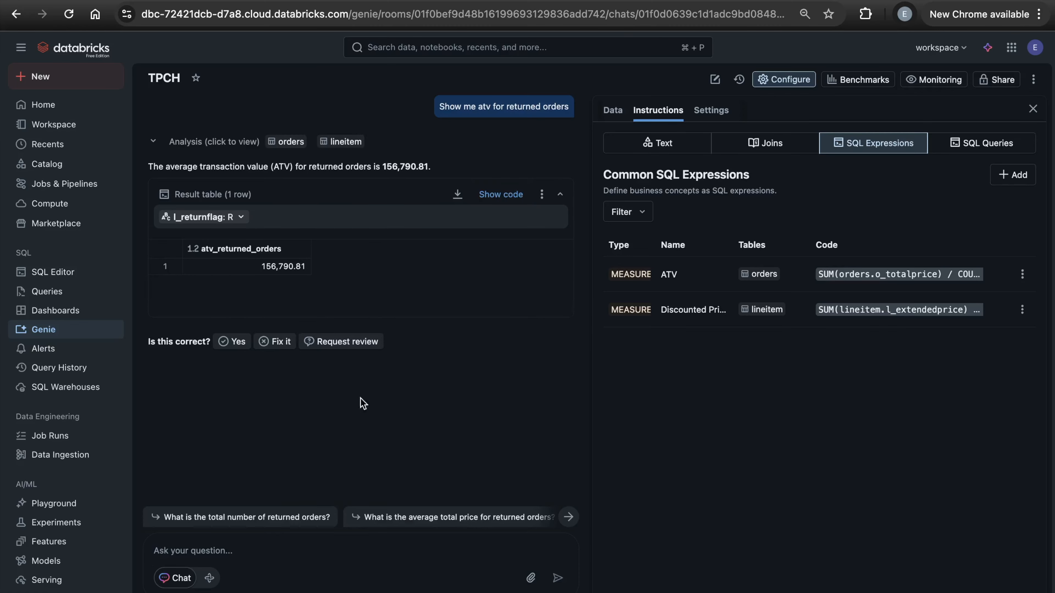
Step: Show the SQL code behind the returned-orders answer and examine its join of orders with lineitem on the order key
{"action": "left_click", "coordinate": [503, 195]}
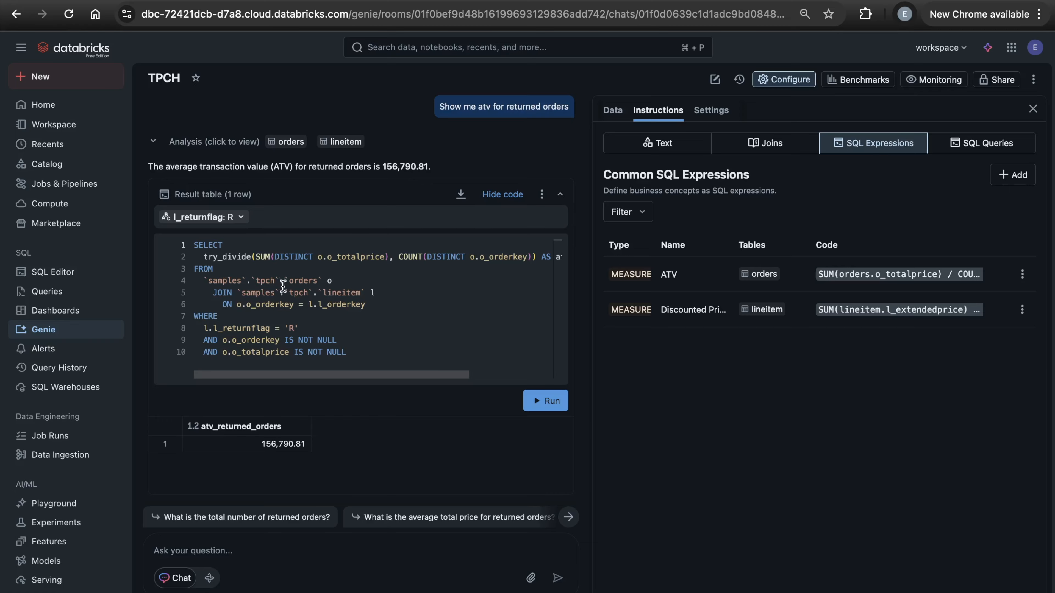
{"action": "left_click_drag", "start_coordinate": [364, 291], "coordinate": [232, 292]}
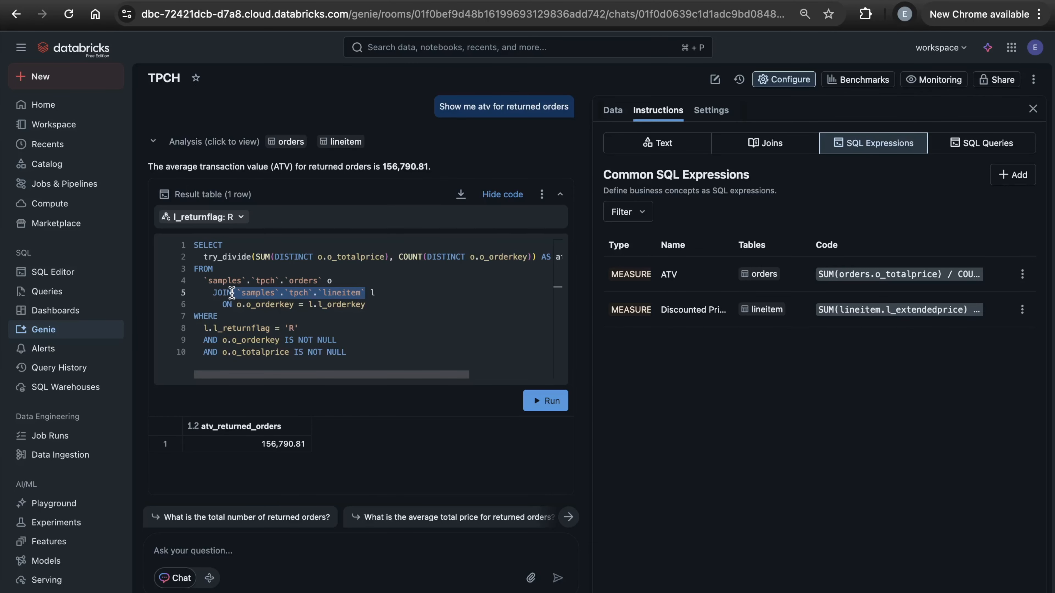
{"action": "left_click", "coordinate": [403, 305]}
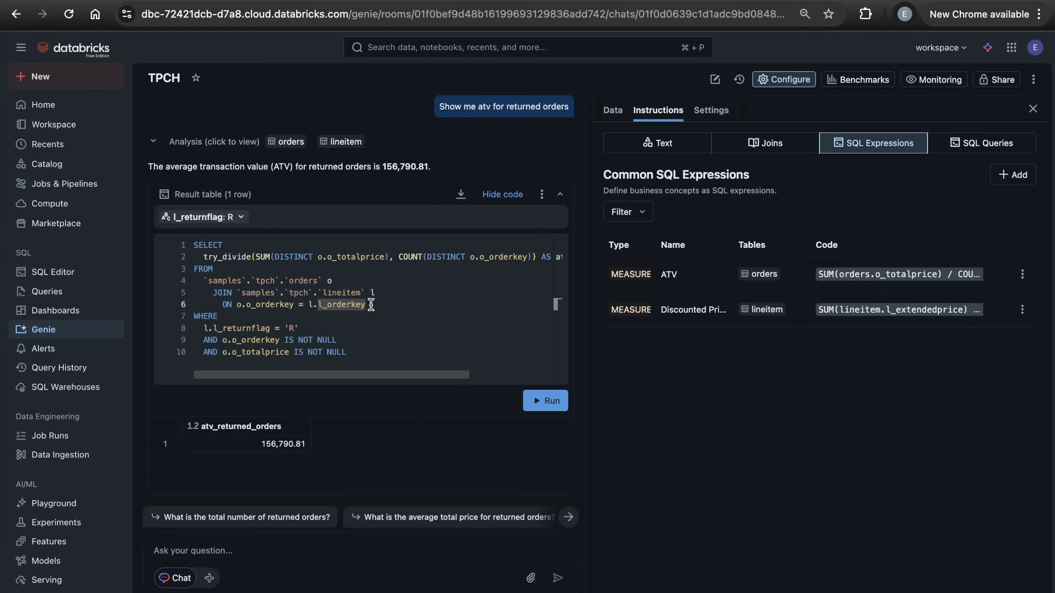
{"action": "scroll", "coordinate": [380, 342], "scroll_direction": "right", "scroll_amount": 5}
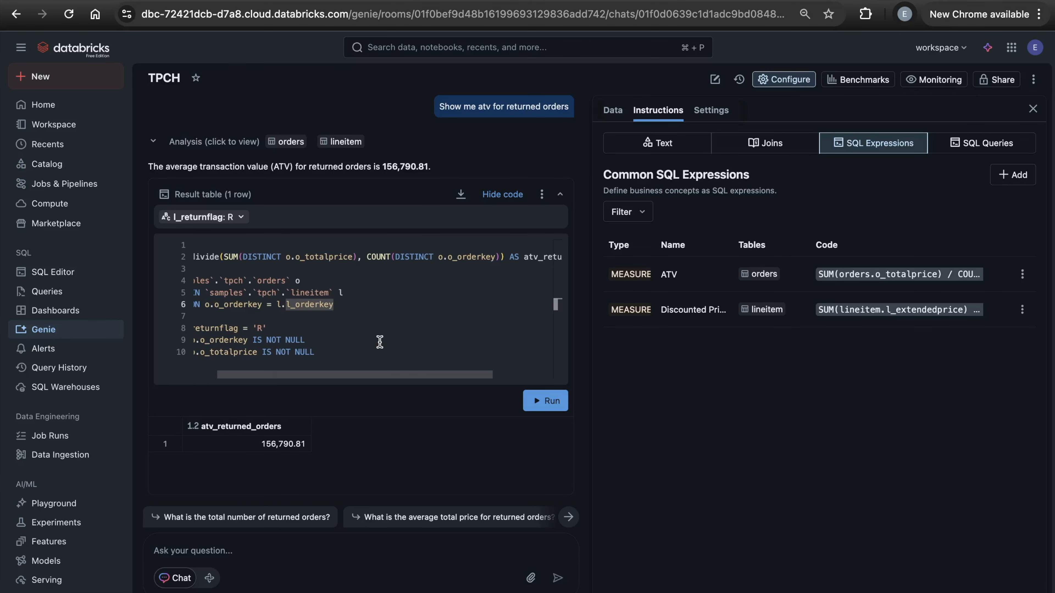
{"action": "scroll", "coordinate": [380, 342], "scroll_direction": "left", "scroll_amount": 5}
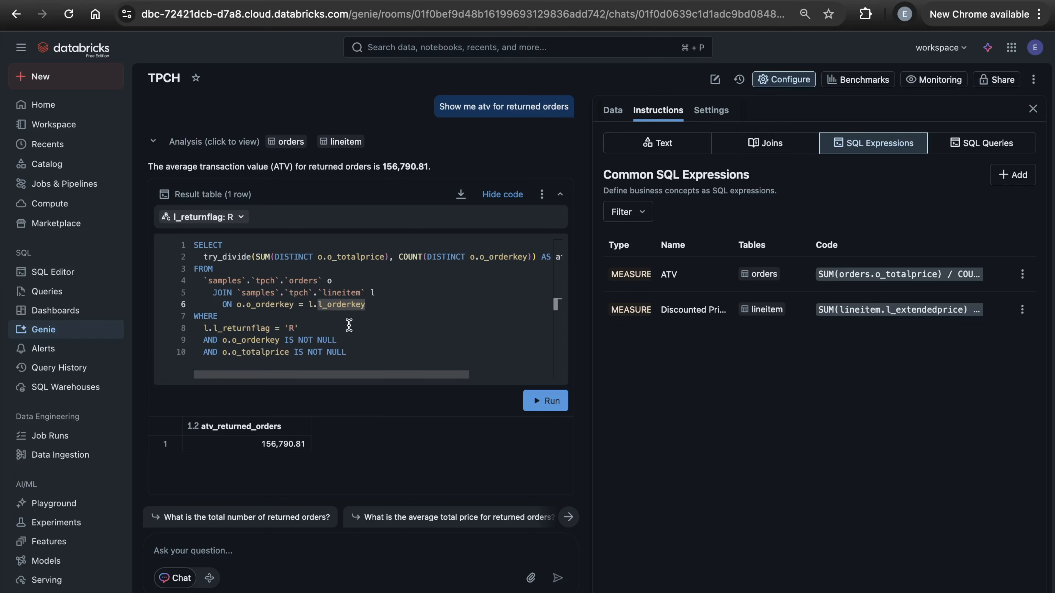
Step: Examine the ATV calculation in the returned-orders query, focusing on SUM(DISTINCT o.o_totalprice) and the order-key count
{"action": "left_click_drag", "start_coordinate": [255, 257], "coordinate": [500, 253]}
{"action": "left_click", "coordinate": [498, 255]}
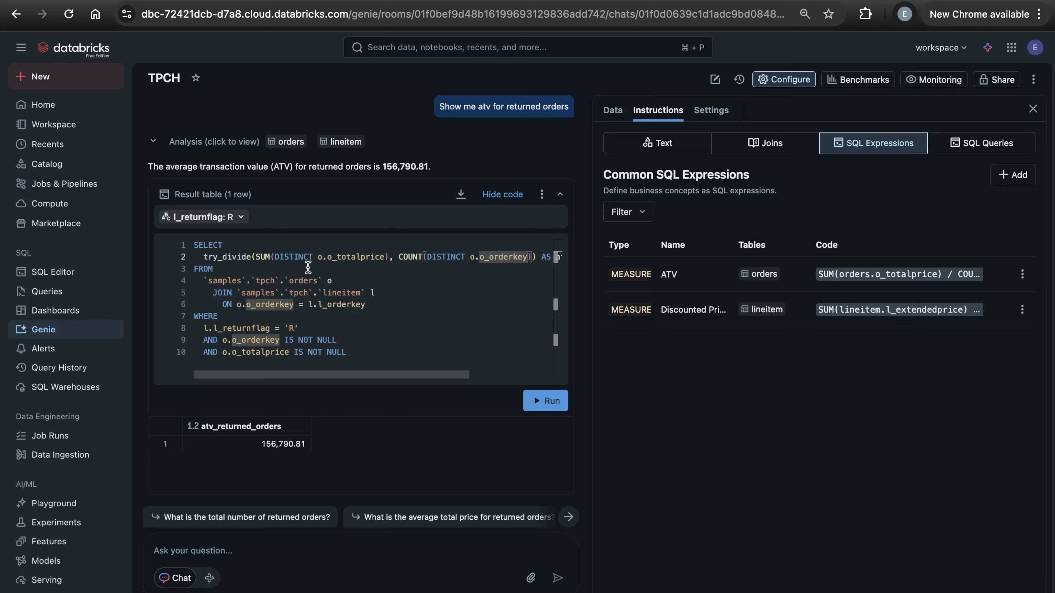
{"action": "left_click", "coordinate": [385, 257]}
{"action": "left_click_drag", "start_coordinate": [385, 257], "coordinate": [255, 257]}
{"action": "left_click", "coordinate": [444, 345]}
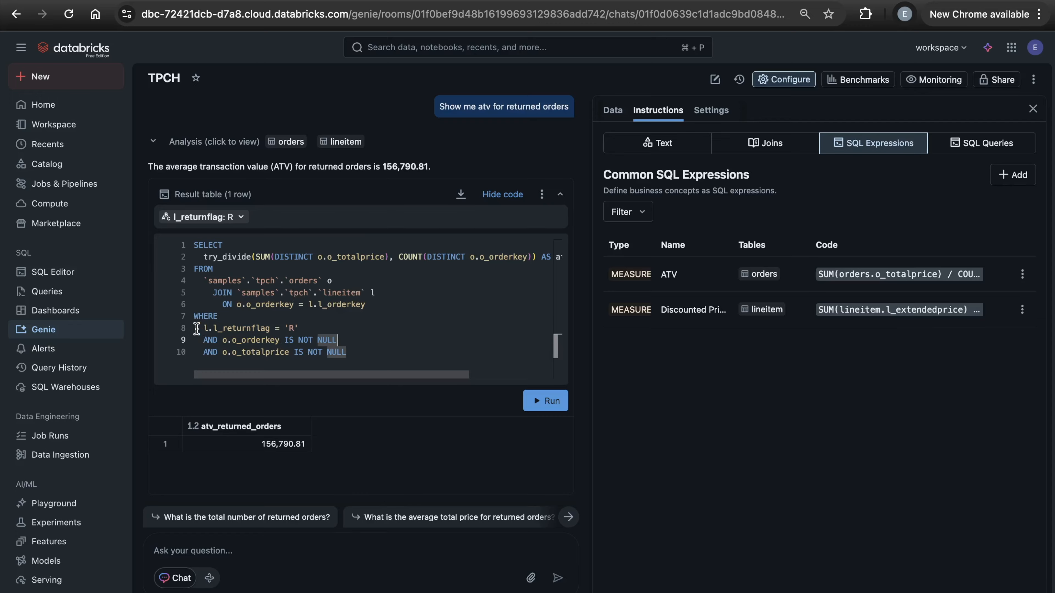
{"action": "left_click", "coordinate": [295, 257]}
{"action": "left_click_drag", "start_coordinate": [296, 257], "coordinate": [385, 256]}
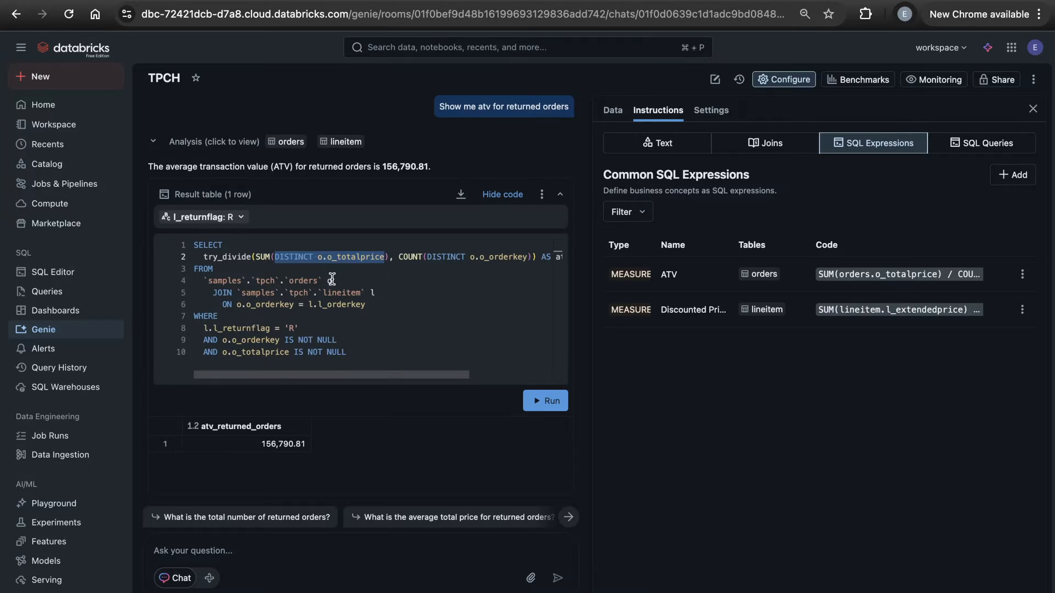
{"action": "left_click", "coordinate": [310, 306]}
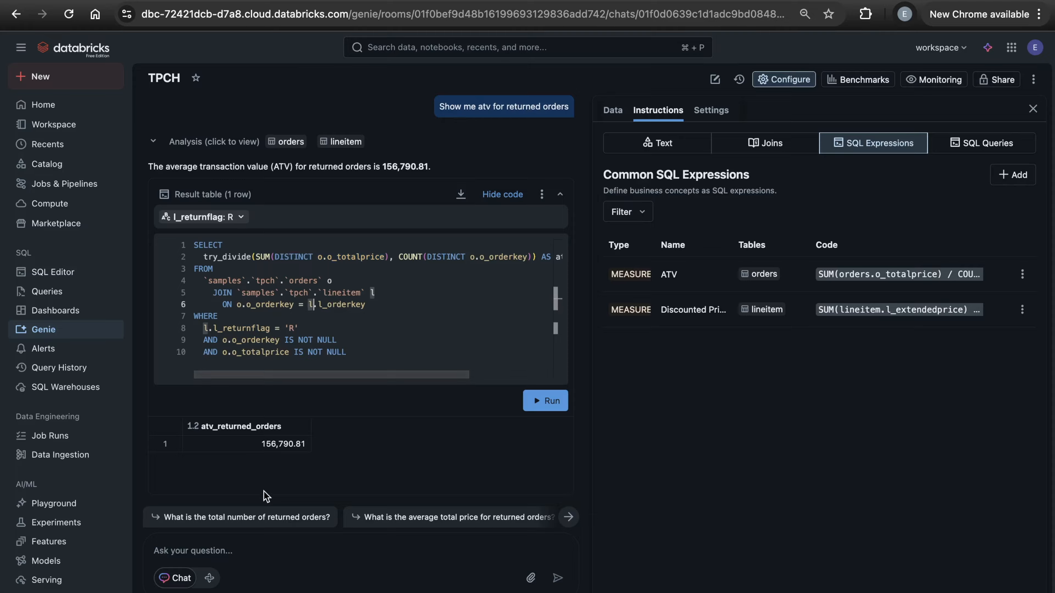
Step: Flag the answer for fixing with the feedback "The revenue for total price needs to be deduplicated before calculating atv" and have Genie try again
{"action": "left_click", "coordinate": [242, 549]}
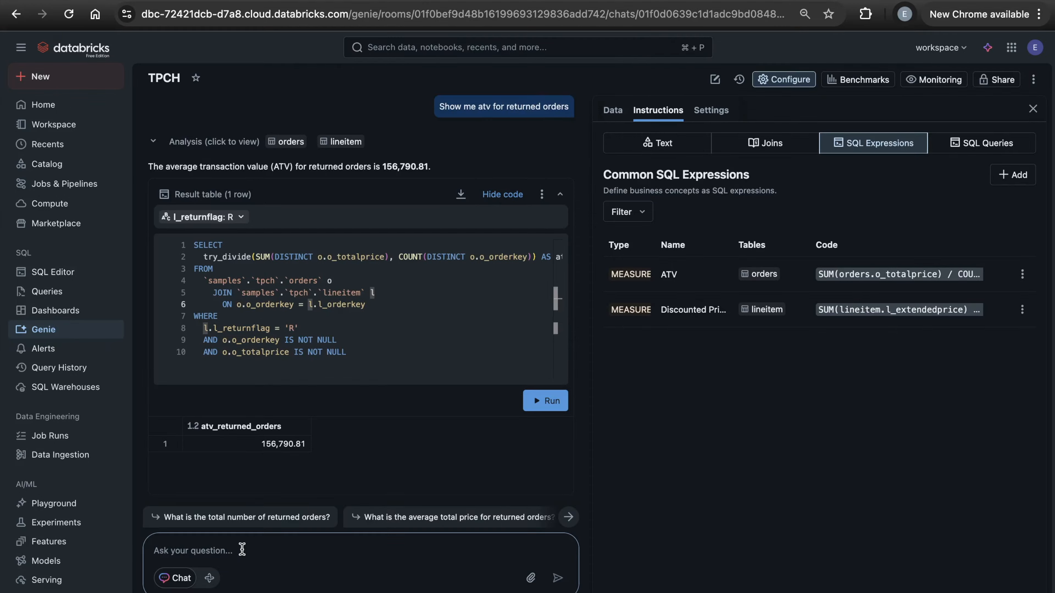
{"action": "scroll", "coordinate": [362, 400], "scroll_direction": "down", "scroll_amount": 2}
{"action": "left_click", "coordinate": [275, 457]}
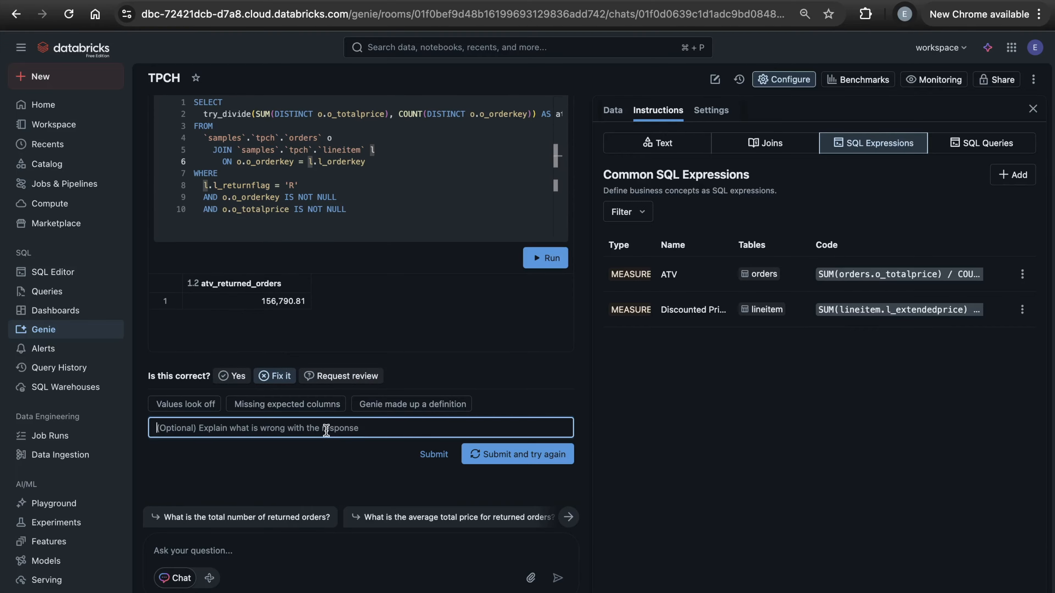
{"action": "type", "text": "The"}
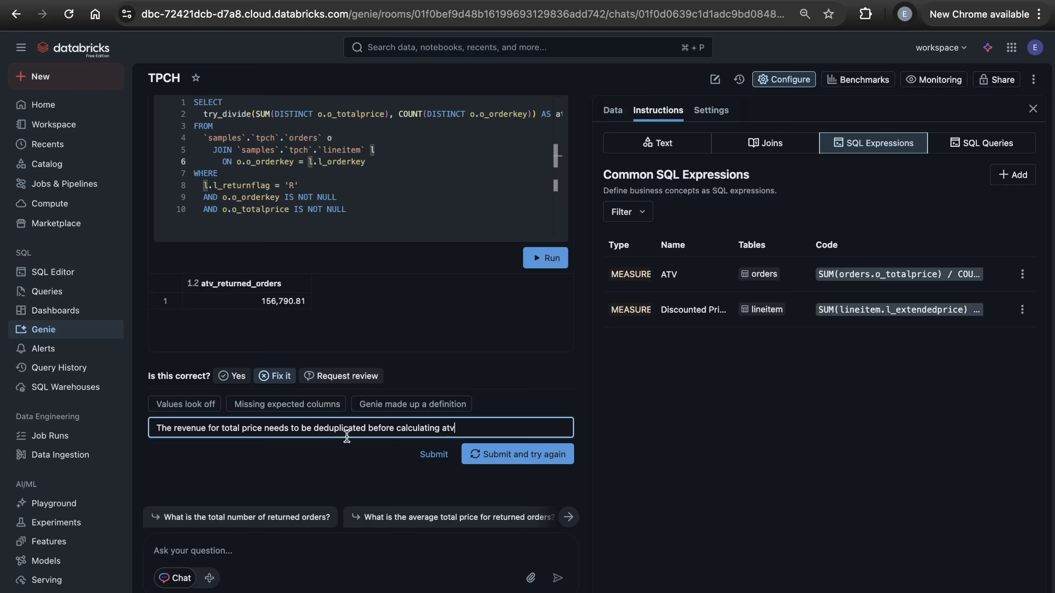
{"action": "left_click", "coordinate": [500, 453]}
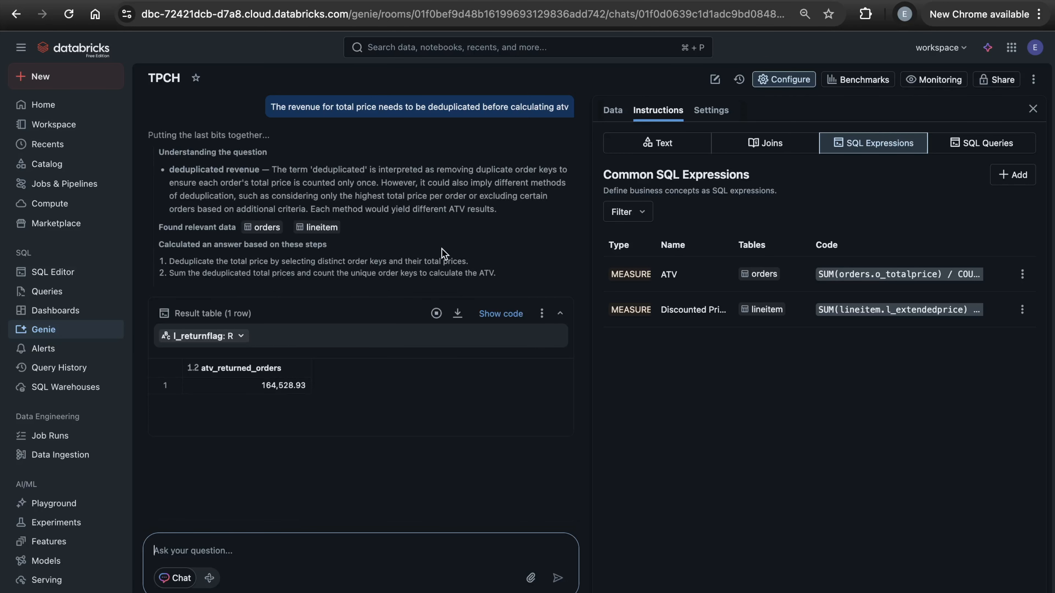
Step: Show the SQL code of the retried answer and examine the o_orderkey and o_totalprice columns in its SELECT DISTINCT subquery
{"action": "left_click", "coordinate": [501, 314]}
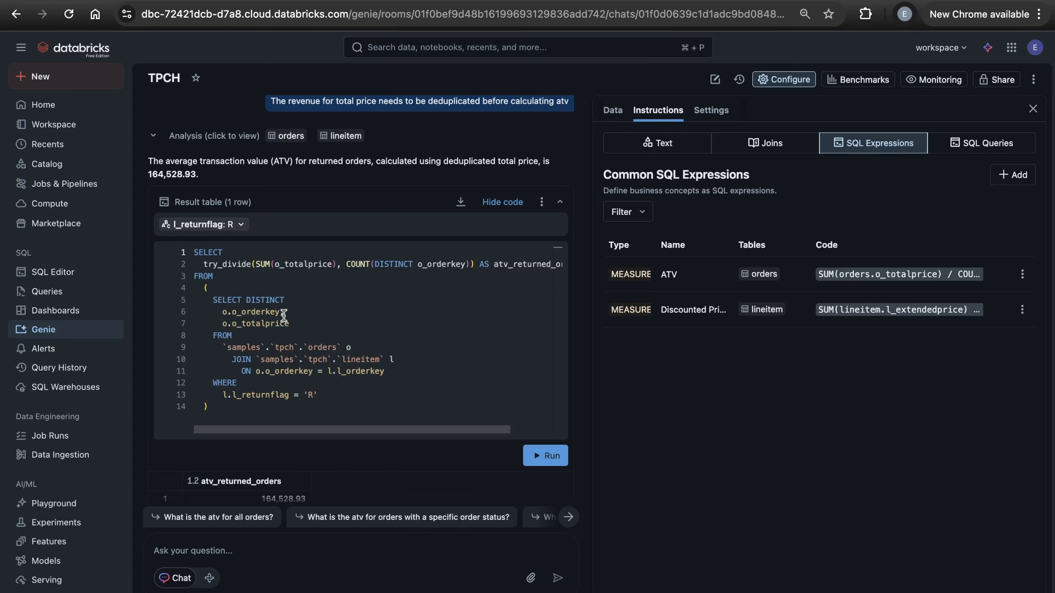
{"action": "left_click_drag", "start_coordinate": [294, 322], "coordinate": [193, 312]}
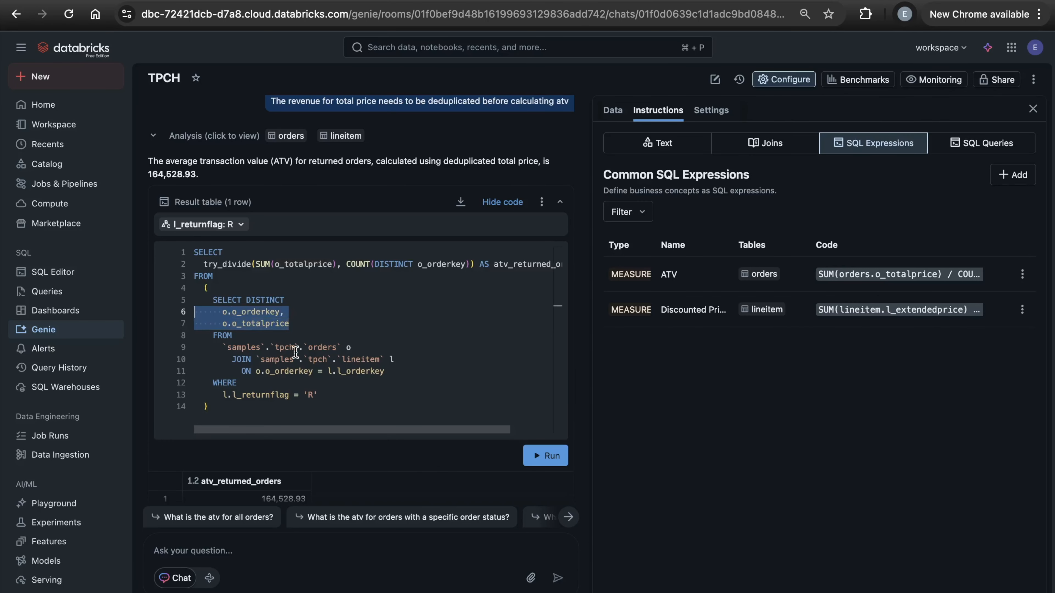
Step: Examine the join of orders with lineitem and the o_orderkey column in the retried query's subquery
{"action": "left_click", "coordinate": [402, 369]}
{"action": "left_click_drag", "start_coordinate": [387, 370], "coordinate": [186, 344]}
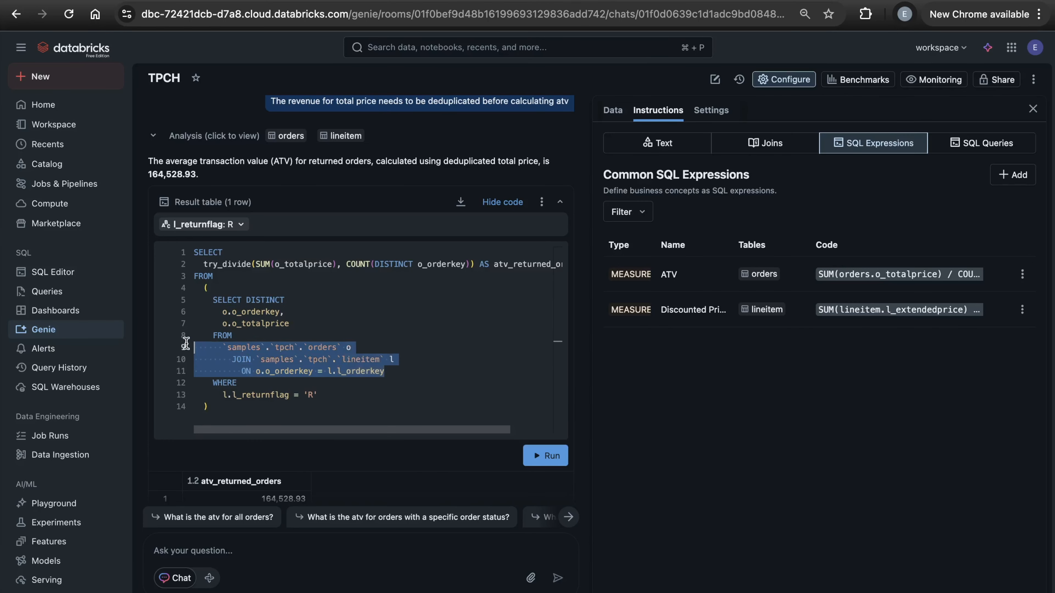
{"action": "left_click", "coordinate": [258, 346]}
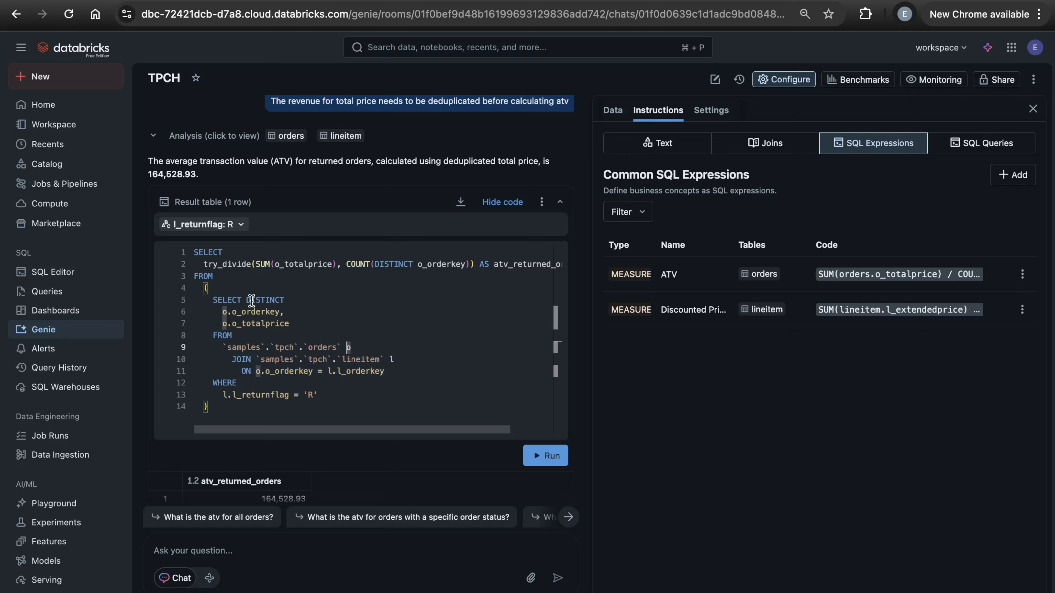
{"action": "left_click", "coordinate": [274, 313]}
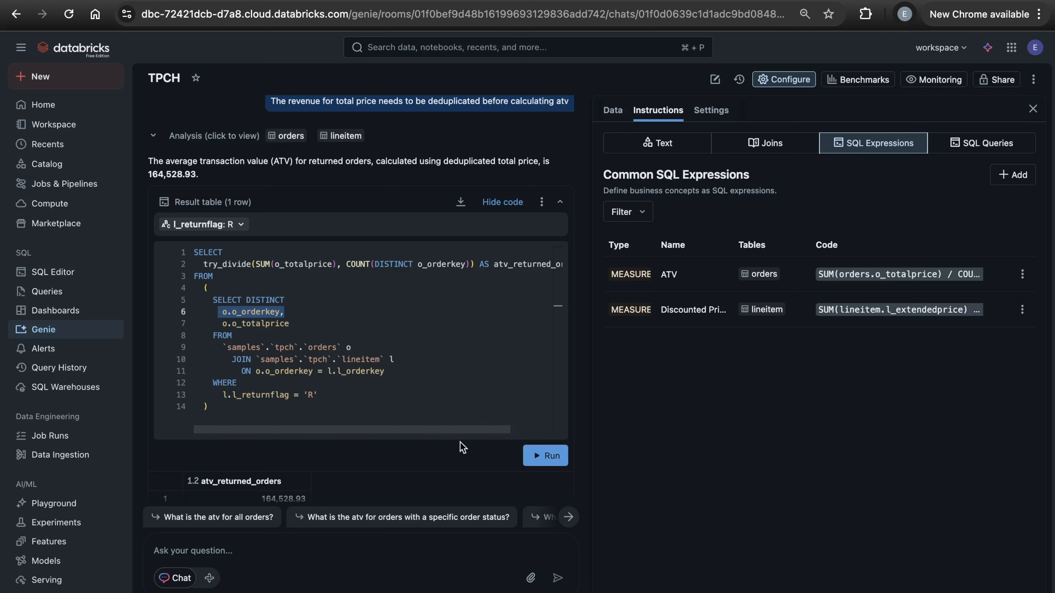
Step: Copy the entire deduplicated SQL query from the retried returned-orders answer
{"action": "left_click", "coordinate": [459, 371]}
{"action": "left_click_drag", "start_coordinate": [246, 416], "coordinate": [181, 256]}
{"action": "key", "text": "super+c"}
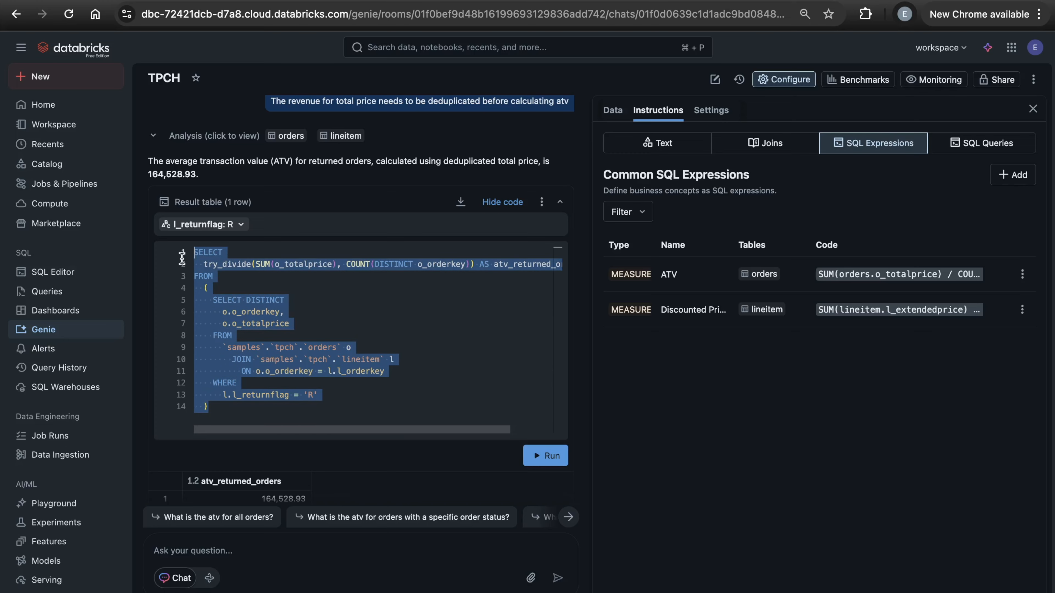
{"action": "left_click", "coordinate": [449, 337]}
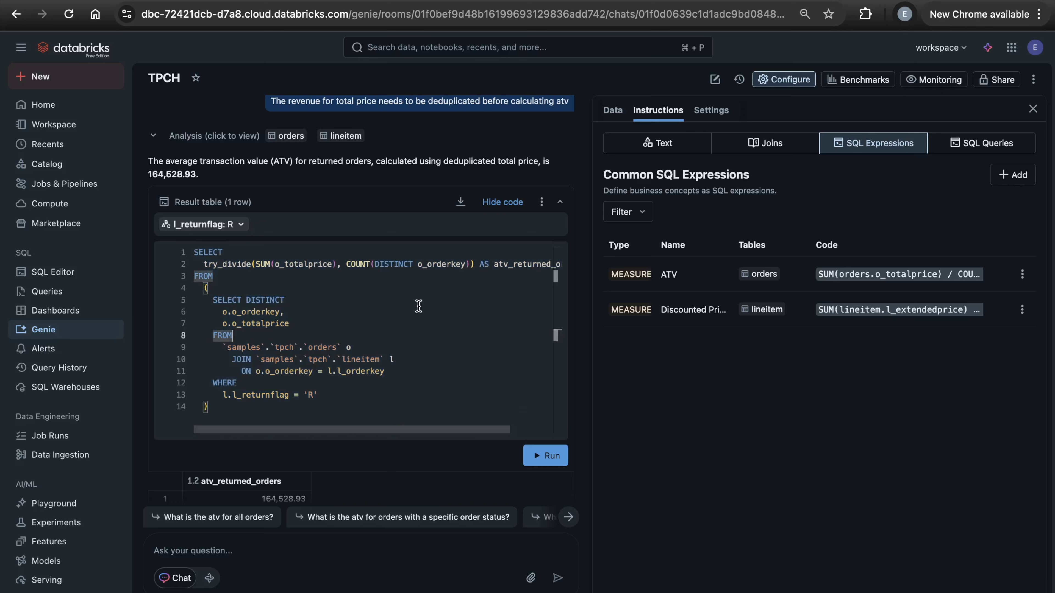
Step: Mark the retried returned-orders ATV answer as correct
{"action": "scroll", "coordinate": [320, 490], "scroll_direction": "down", "scroll_amount": 3}
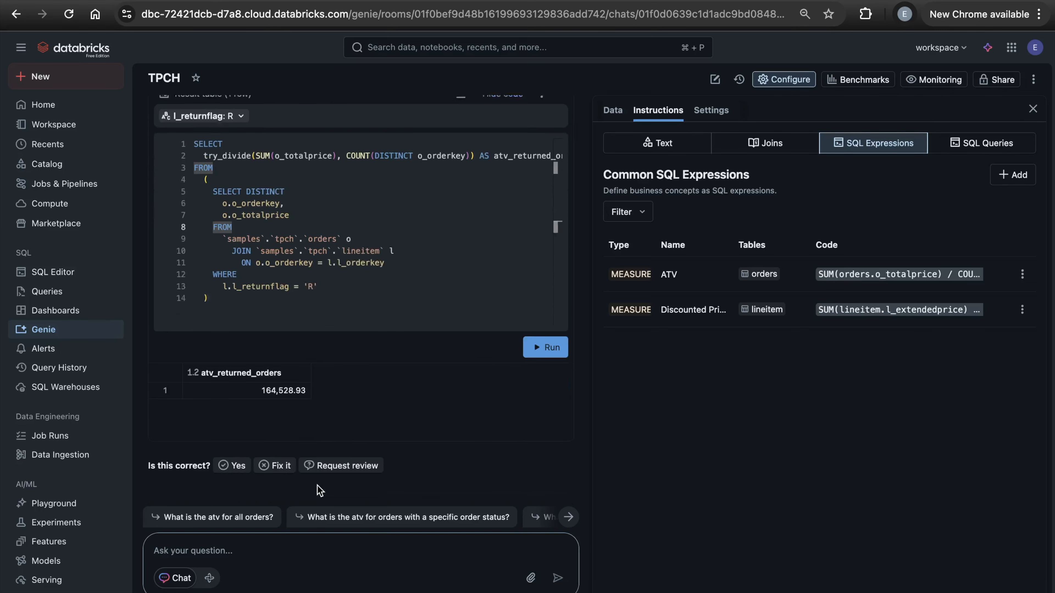
{"action": "left_click", "coordinate": [232, 457]}
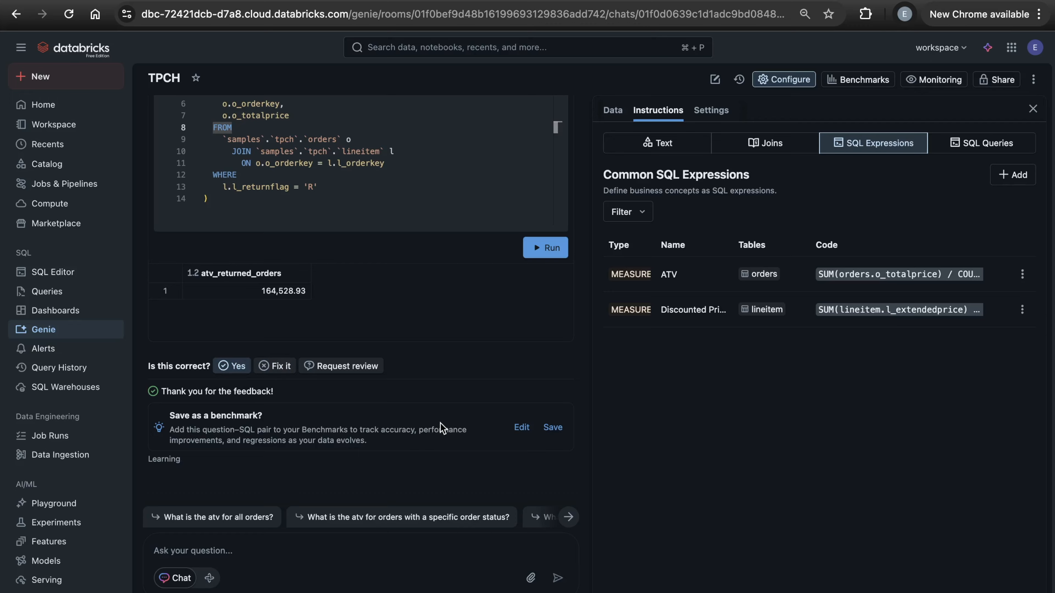
{"action": "scroll", "coordinate": [390, 455], "scroll_direction": "up", "scroll_amount": 1}
{"action": "scroll", "coordinate": [391, 455], "scroll_direction": "down", "scroll_amount": 1}
Step: Add an example SQL query to the space's instructions with the question "Average Transaction Value for returned orders"
{"action": "left_click", "coordinate": [987, 146]}
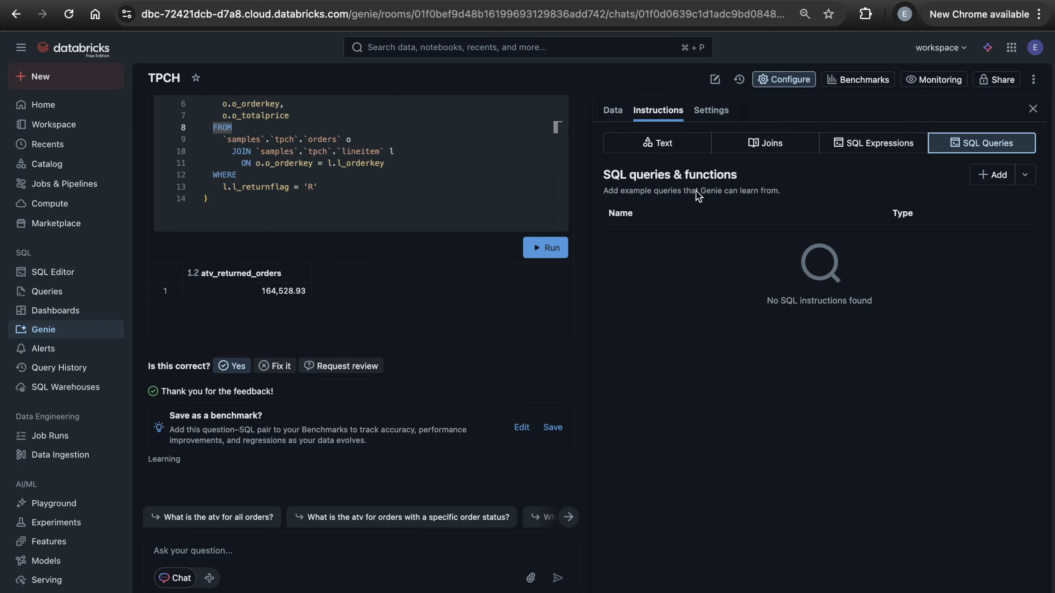
{"action": "left_click", "coordinate": [982, 178]}
{"action": "left_click", "coordinate": [740, 182]}
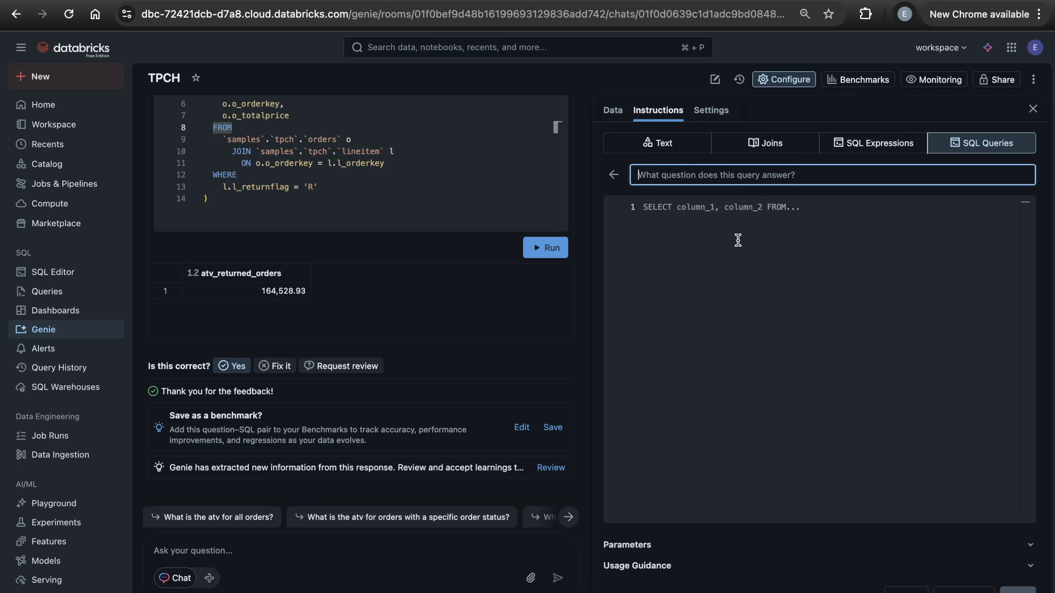
{"action": "type", "text": "ATV for"}
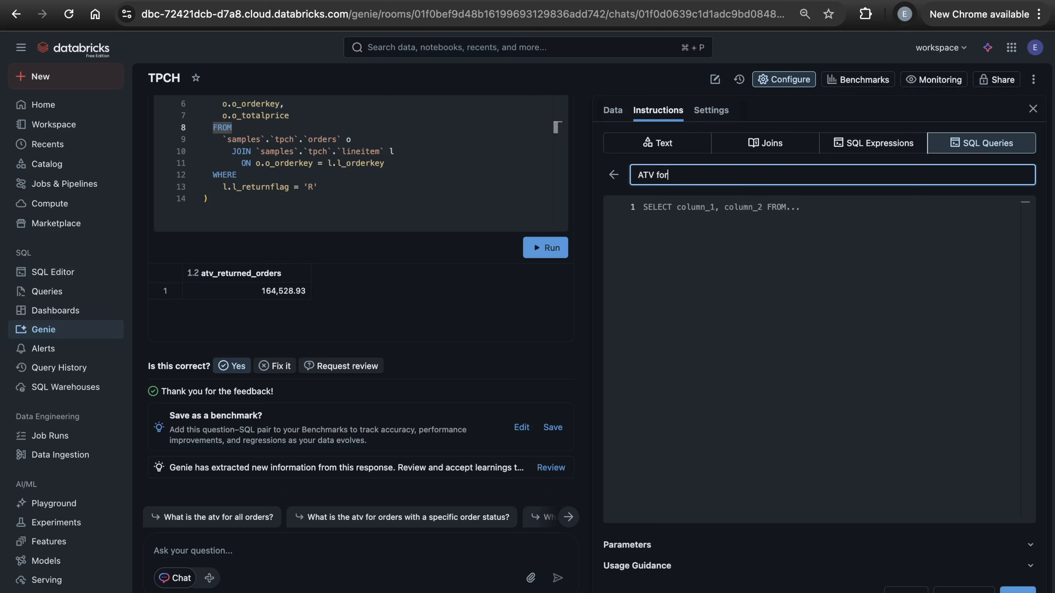
{"action": "key", "text": "BackSpace"}
{"action": "key", "text": "BackSpace"}
{"action": "key", "text": "BackSpace"}
{"action": "key", "text": "BackSpace"}
{"action": "key", "text": "BackSpace"}
{"action": "key", "text": "BackSpace"}
{"action": "type", "text": "verage Transaction Value for returned orders"}
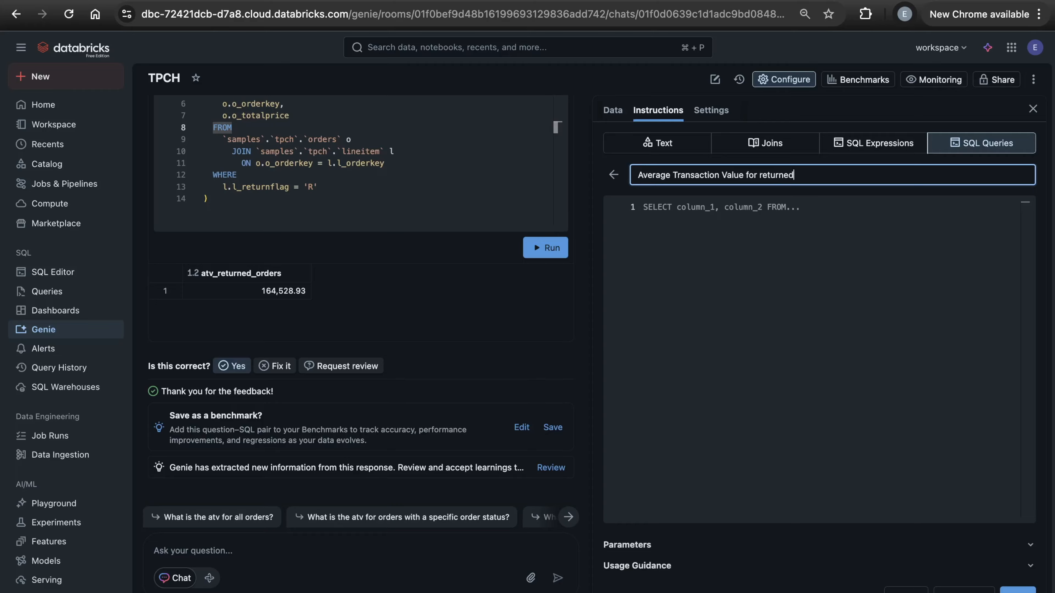
Step: Paste the copied deduplicated ATV query as the example's SQL code and save the example query
{"action": "left_click", "coordinate": [826, 348]}
{"action": "key", "text": "super+v"}
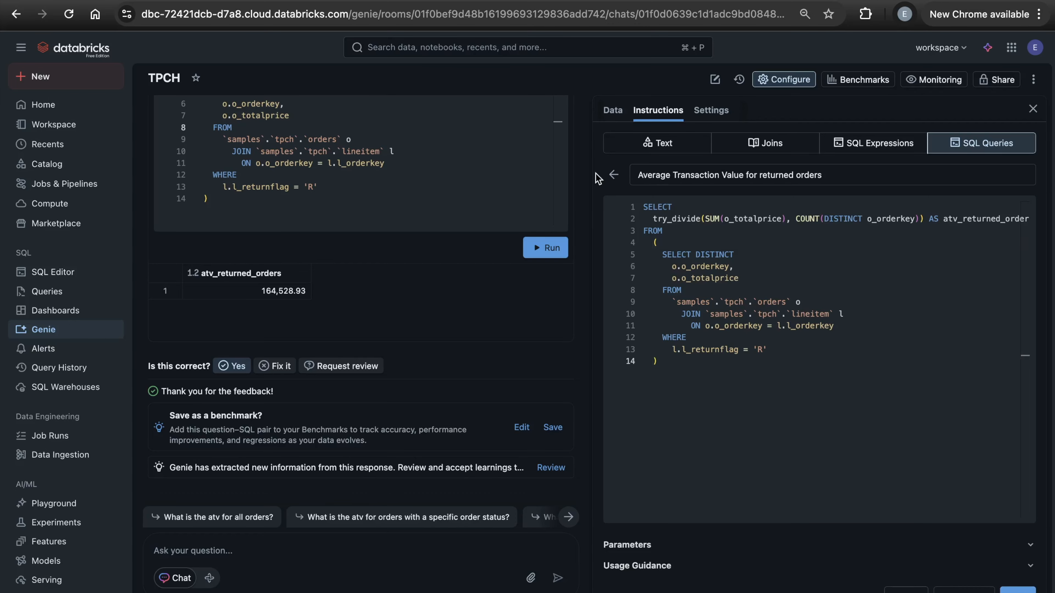
{"action": "key", "text": "super+s"}
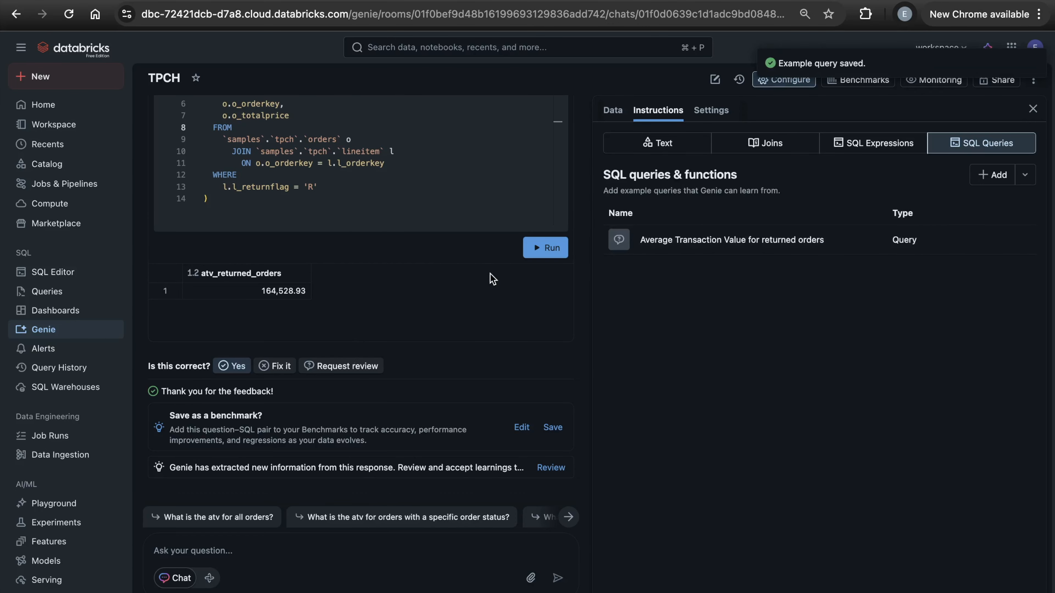
Step: Ask Genie "show me atv for returned orders" in a new chat and show the SQL code behind the answer
{"action": "left_click", "coordinate": [714, 79]}
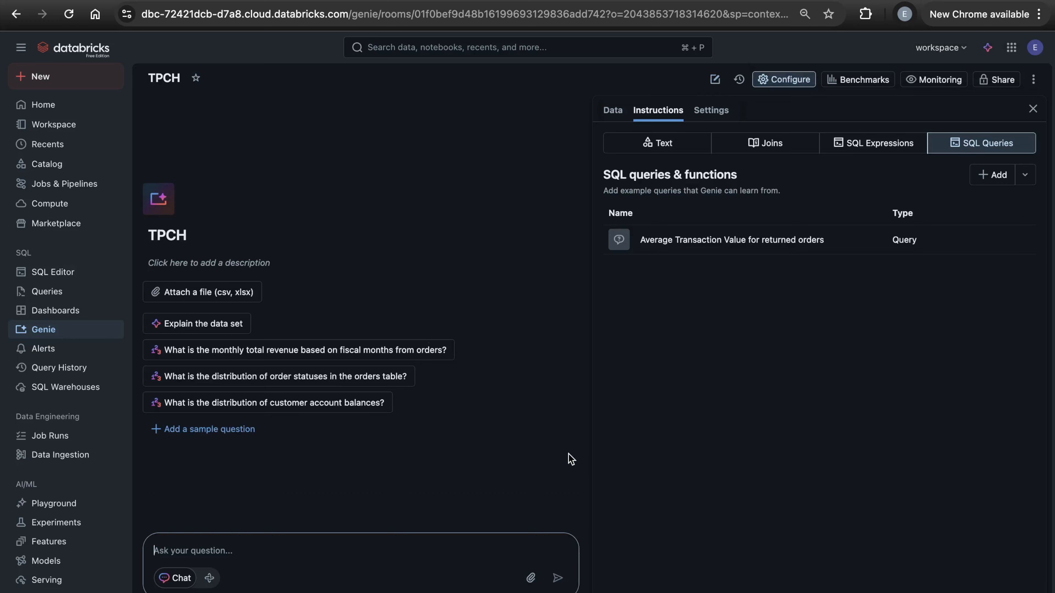
{"action": "type", "text": "show me atv for returned orders"}
{"action": "key", "text": "Return"}
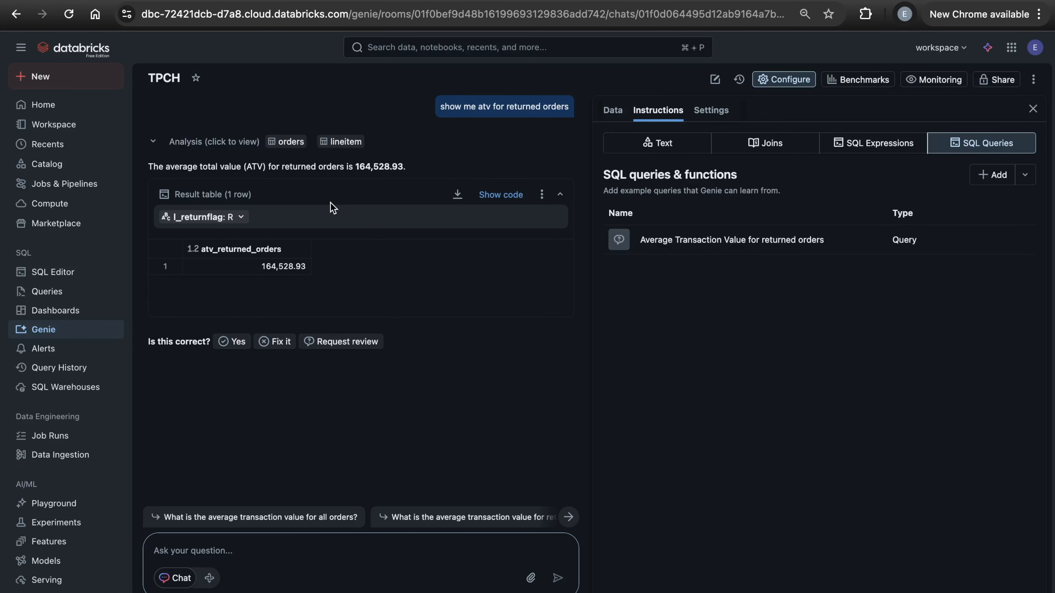
{"action": "left_click", "coordinate": [500, 195]}
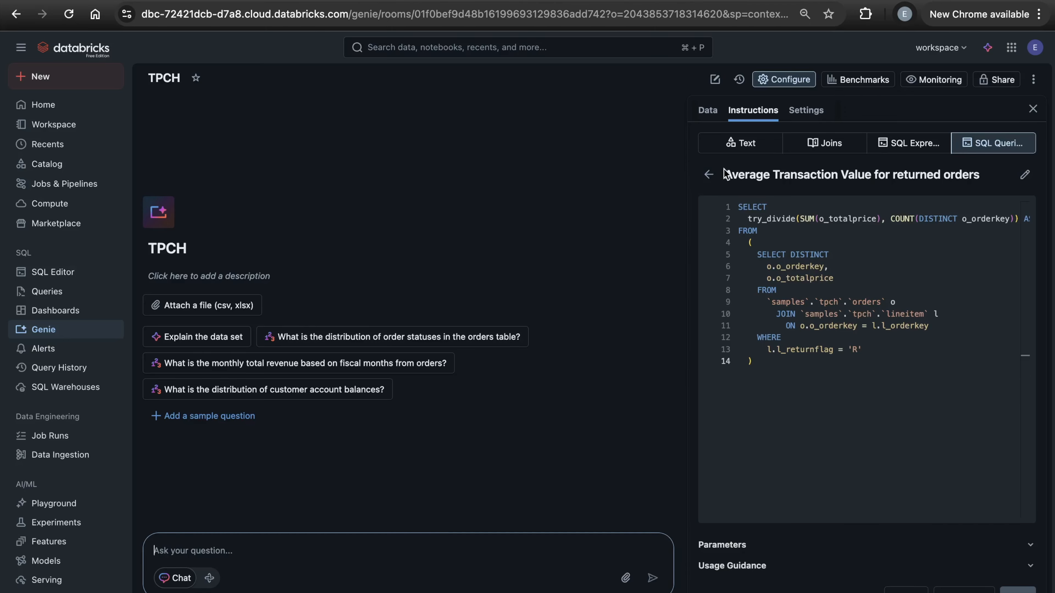
Step: Examine the saved example query's title and SQL code, focusing on "Average Transaction Value", the full statement and "returned orders"
{"action": "left_click_drag", "start_coordinate": [725, 173], "coordinate": [872, 174]}
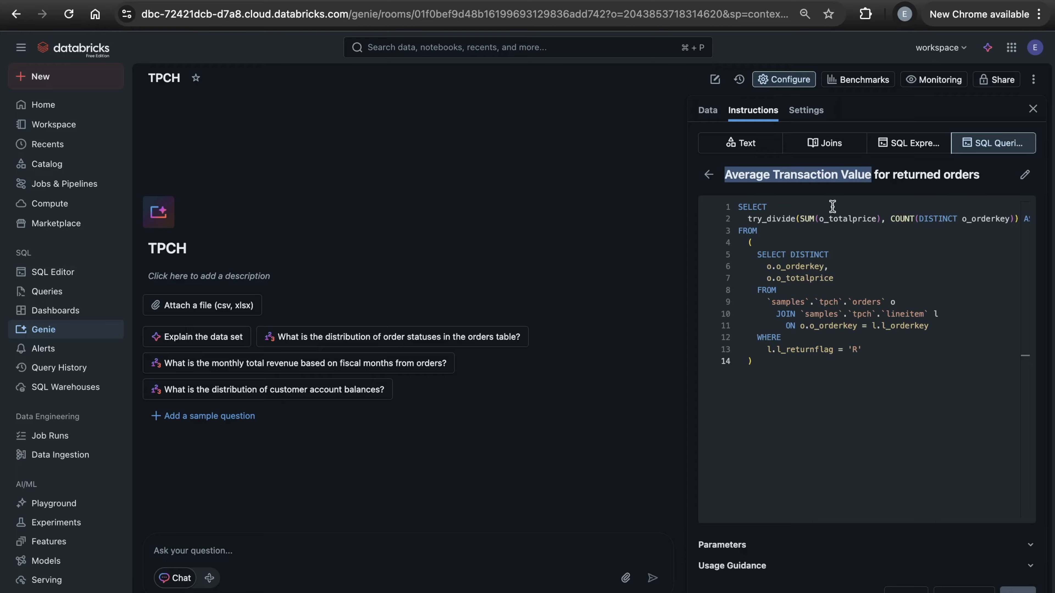
{"action": "left_click", "coordinate": [271, 542]}
{"action": "left_click", "coordinate": [242, 551]}
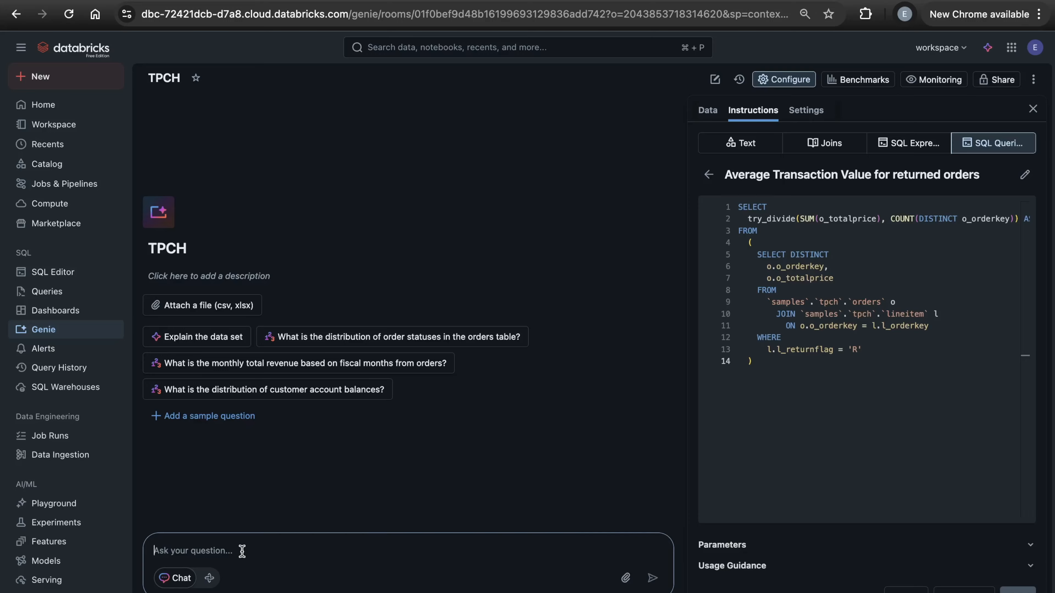
{"action": "left_click_drag", "start_coordinate": [883, 360], "coordinate": [722, 204]}
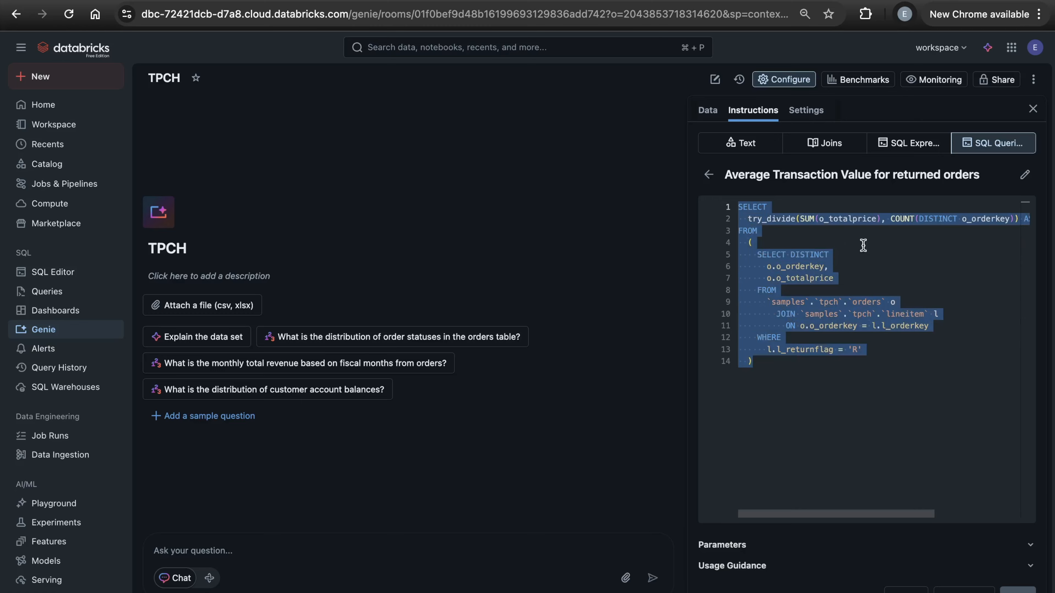
{"action": "left_click_drag", "start_coordinate": [982, 175], "coordinate": [893, 180]}
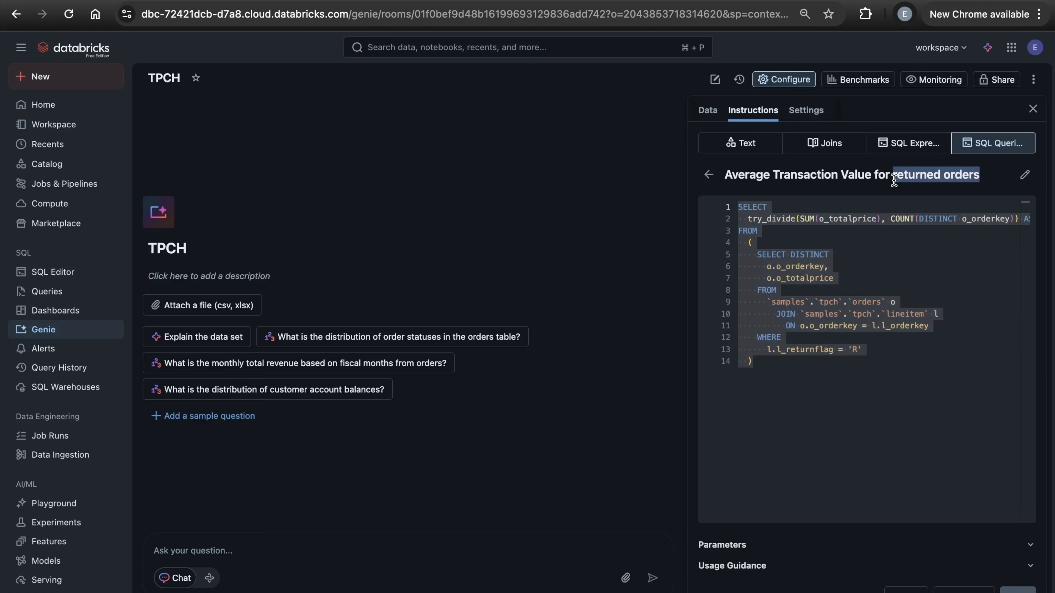
{"action": "left_click", "coordinate": [874, 389]}
Step: Ask Genie "Show me the atv for discounted orders" in the new chat
{"action": "left_click", "coordinate": [271, 549]}
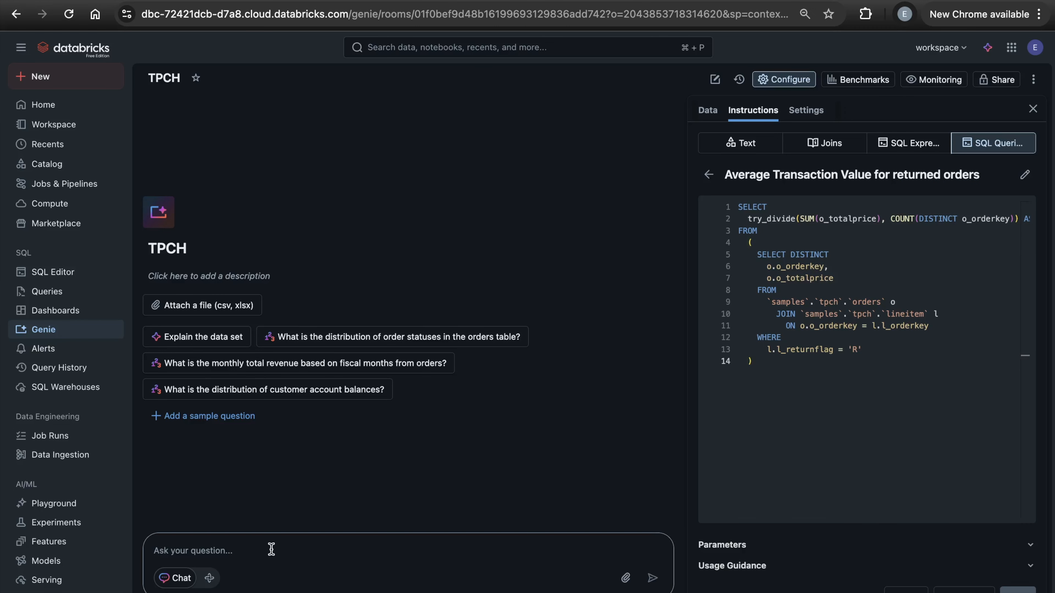
{"action": "type", "text": "Show me the atv for discounted orders"}
{"action": "key", "text": "Return"}
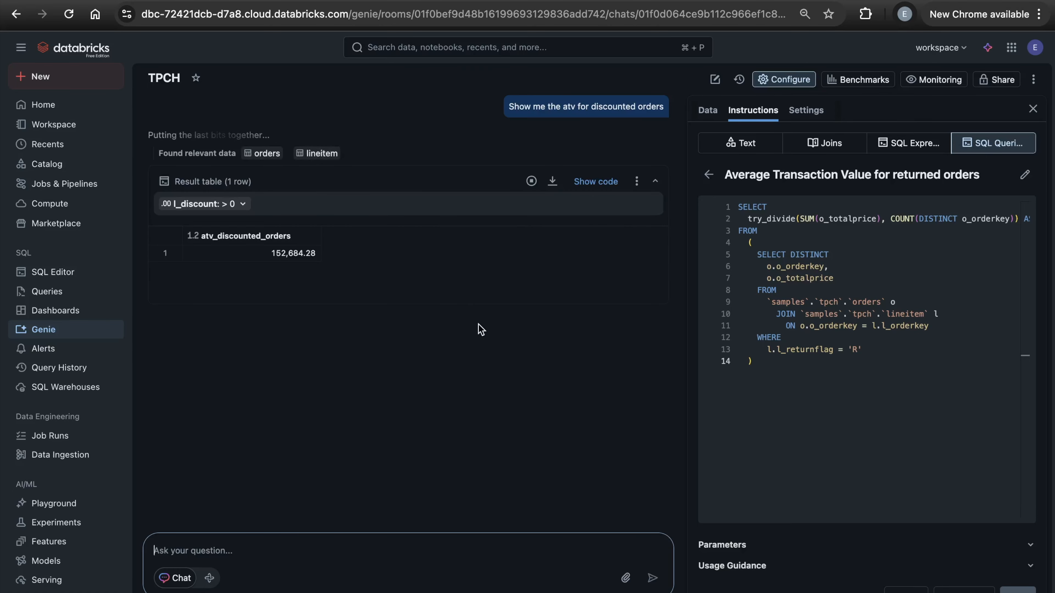
Step: Show the SQL code of the discounted-orders answer and examine the full query against the saved example
{"action": "left_click", "coordinate": [600, 181]}
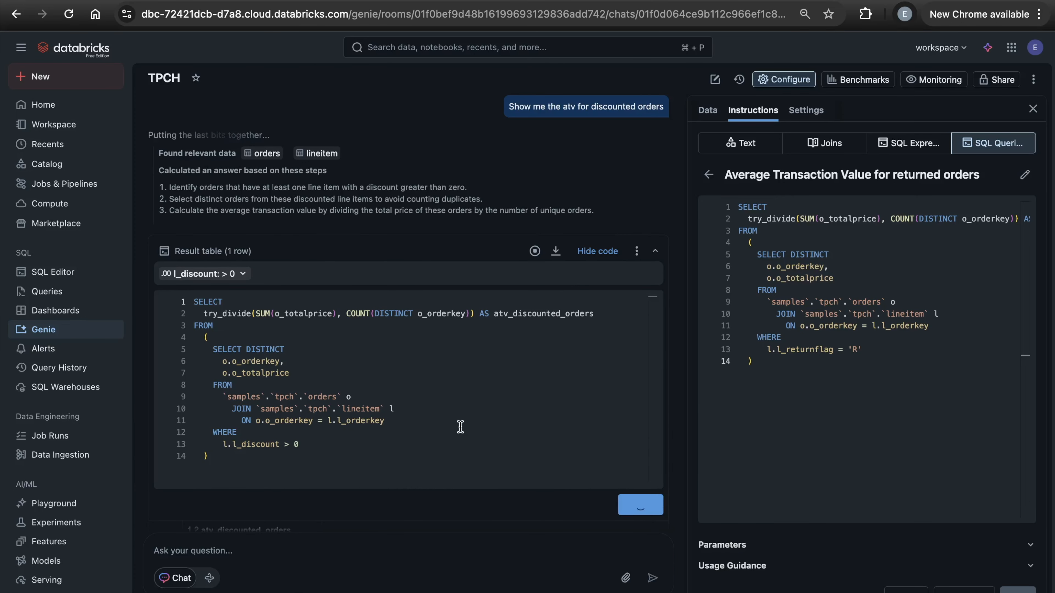
{"action": "left_click_drag", "start_coordinate": [379, 459], "coordinate": [166, 302]}
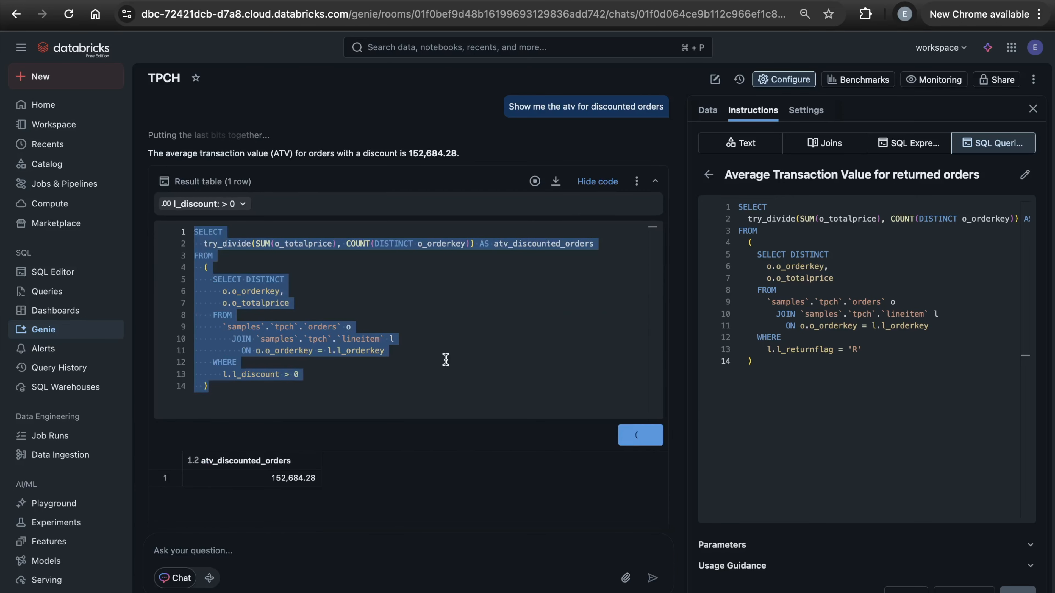
{"action": "left_click", "coordinate": [367, 362]}
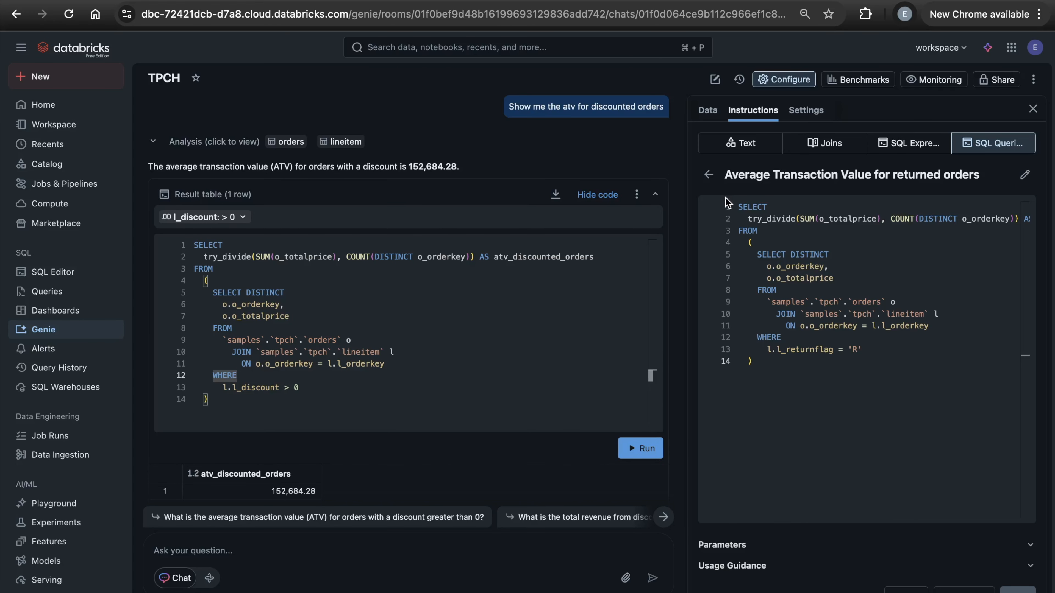
Step: Start a new chat and review the space's data tables, general text instructions, common SQL expressions and example SQL queries
{"action": "left_click", "coordinate": [713, 120]}
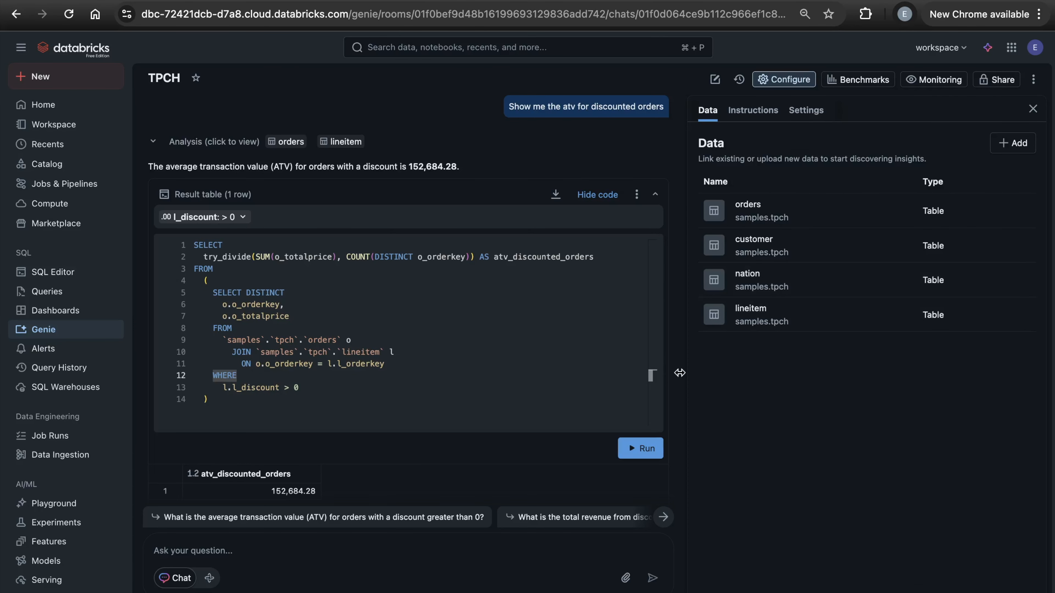
{"action": "left_click", "coordinate": [715, 79]}
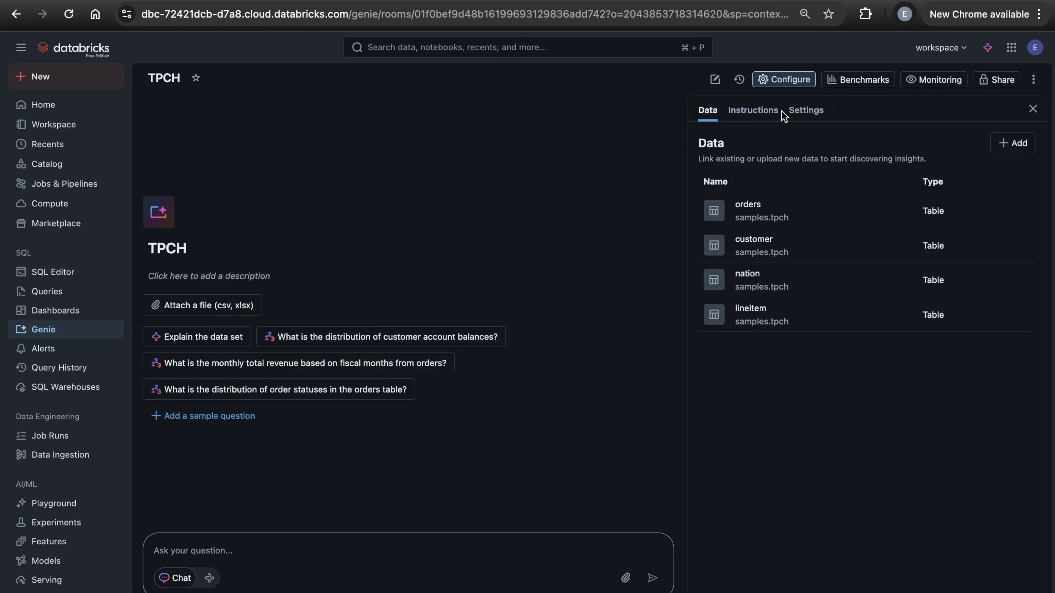
{"action": "left_click", "coordinate": [760, 110]}
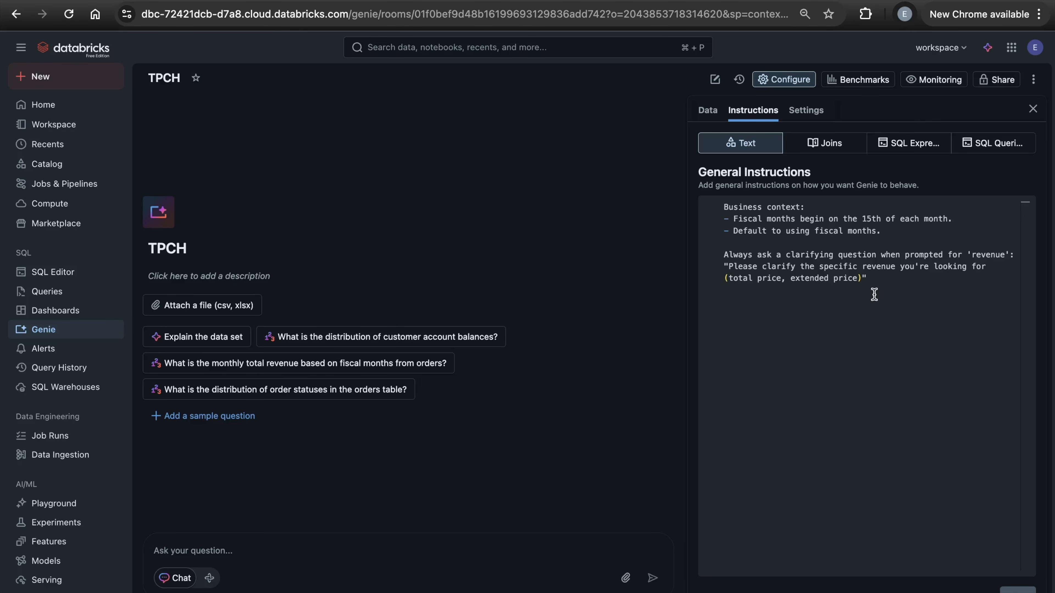
{"action": "left_click", "coordinate": [905, 143]}
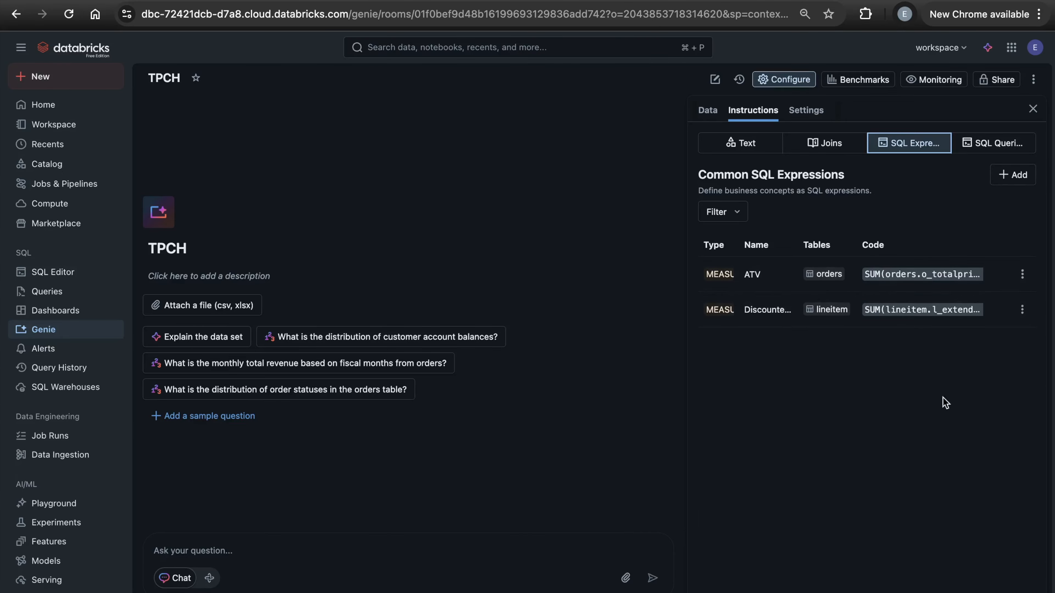
{"action": "left_click", "coordinate": [1013, 148]}
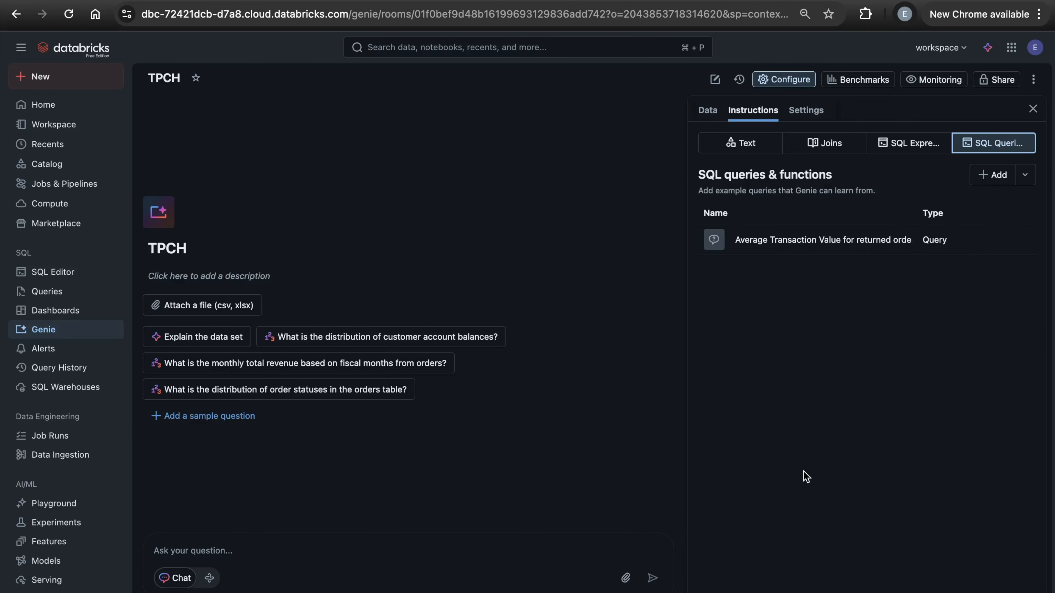